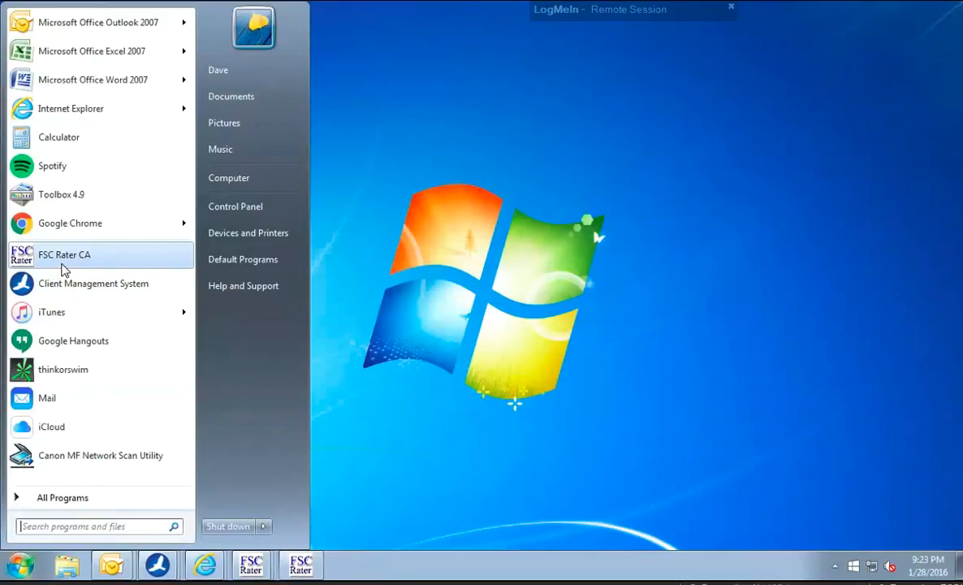
Open FSC Rater CA and start a new Dwelling Fire quote.
{"action": "left_click", "coordinate": [62, 264]}
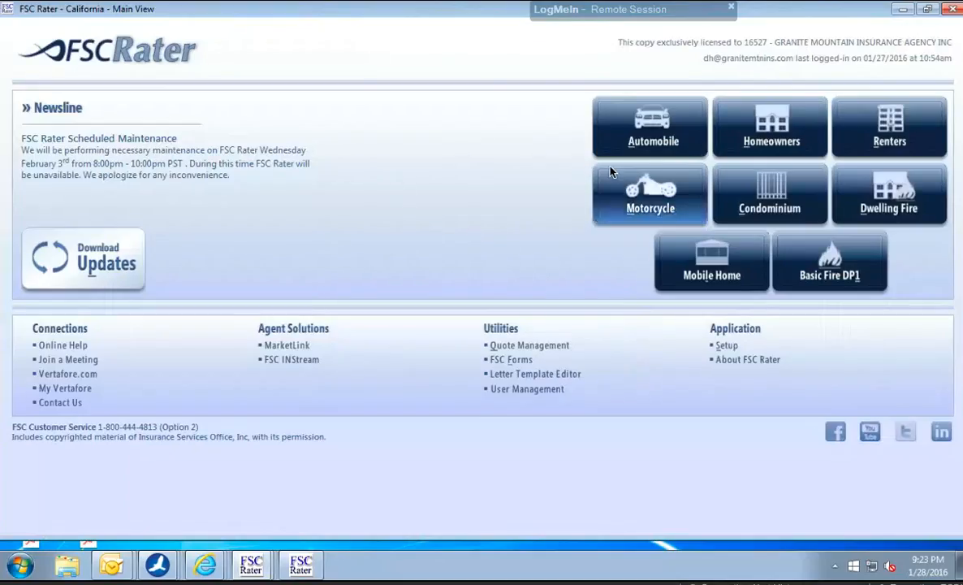
{"action": "left_click", "coordinate": [879, 197]}
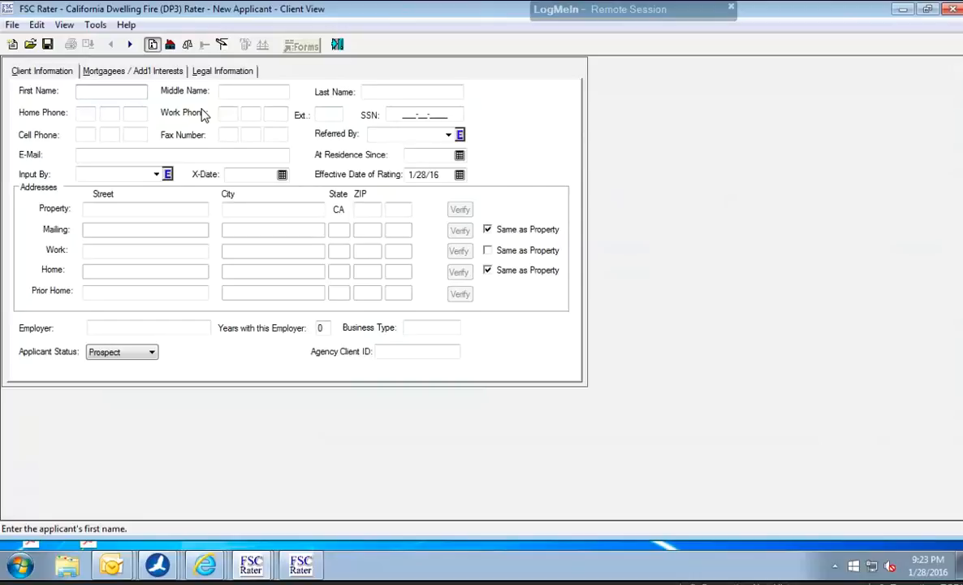
Enter the applicant's first name, last name and home phone number in the client information.
{"action": "key", "text": "Tab"}
{"action": "key", "text": "Tab"}
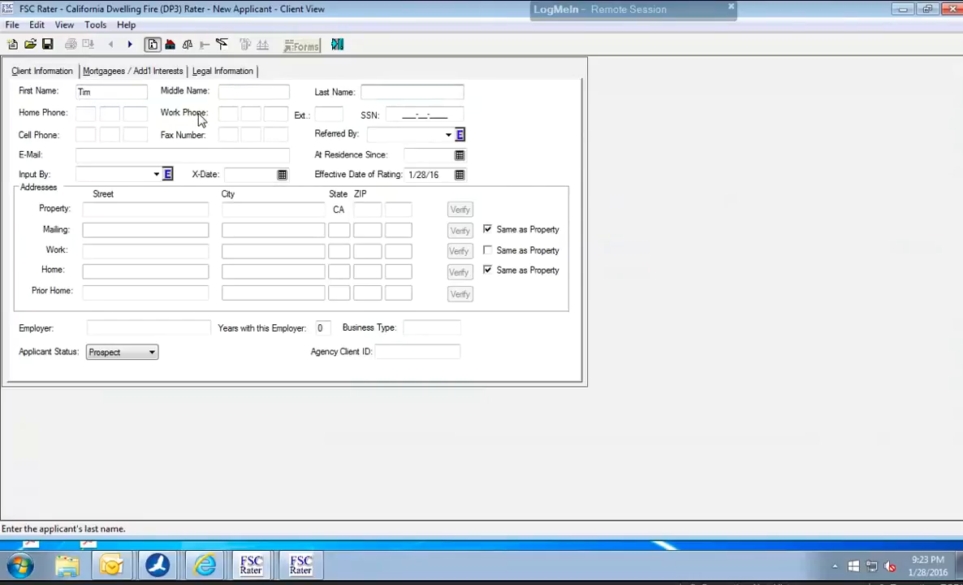
{"action": "key", "text": "Tab"}
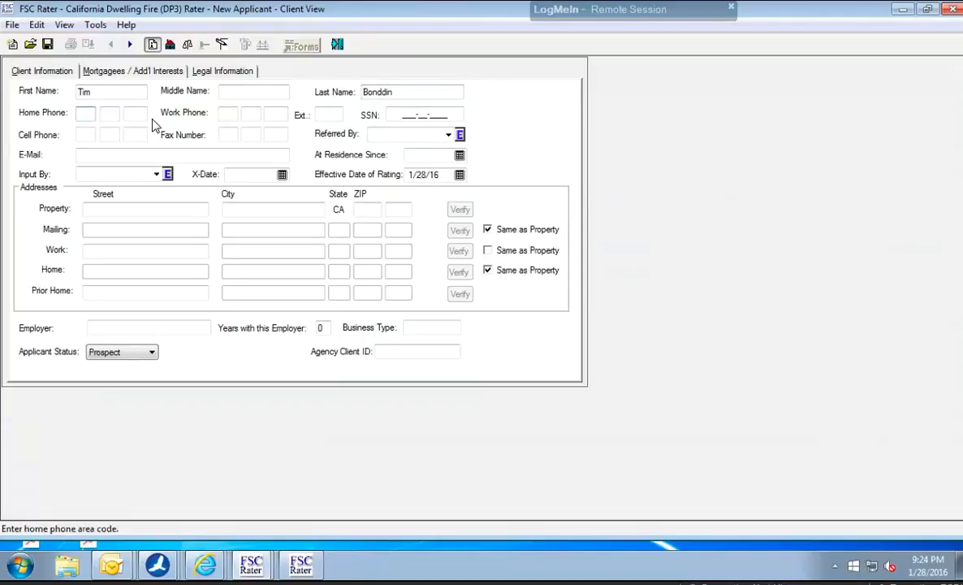
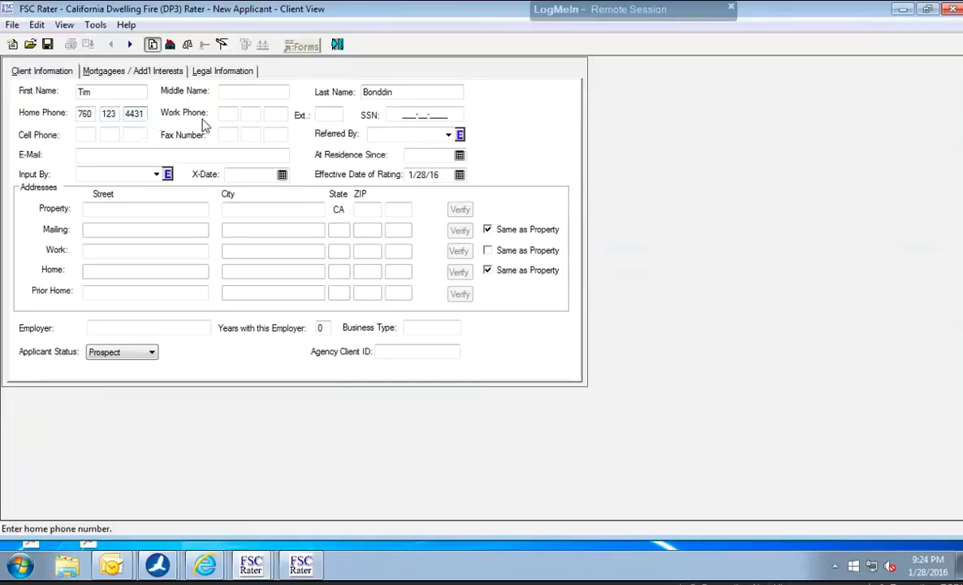
Set the referral source to GOOGLE and choose the agent's own entry for Input By.
{"action": "left_click", "coordinate": [448, 136]}
{"action": "left_click", "coordinate": [424, 178]}
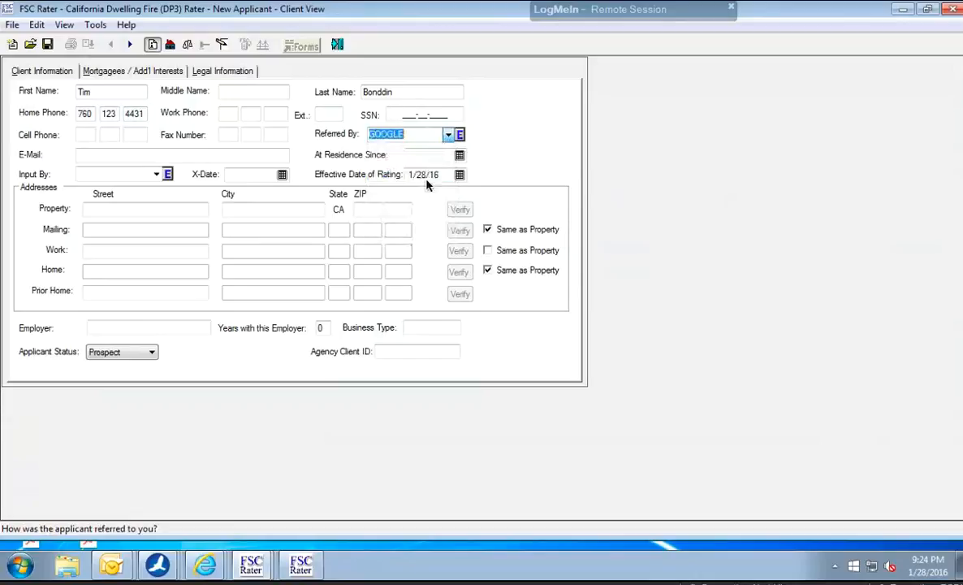
{"action": "left_click", "coordinate": [448, 137]}
{"action": "left_click", "coordinate": [447, 140]}
{"action": "left_click", "coordinate": [156, 174]}
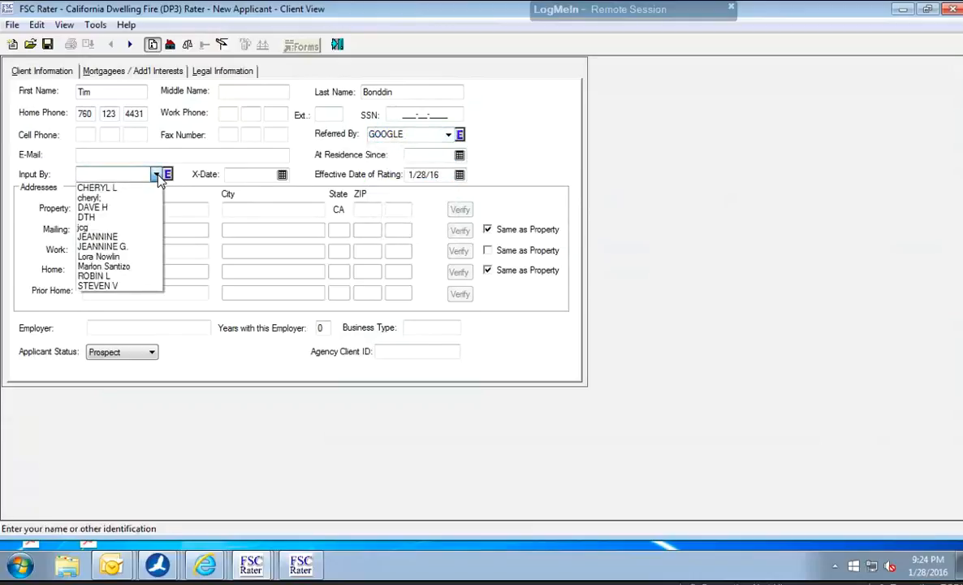
{"action": "left_click", "coordinate": [133, 209]}
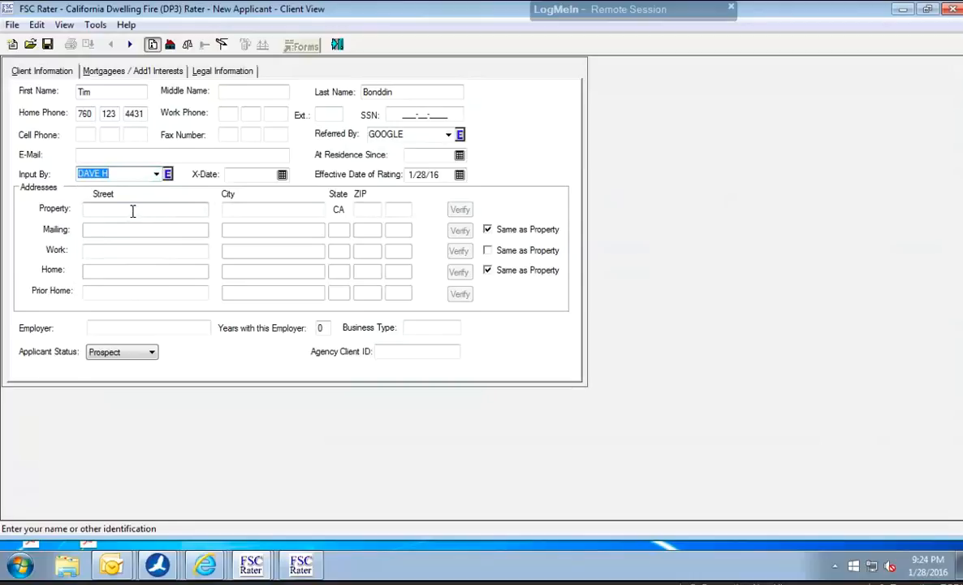
Enter the property's street address and ZIP code, verify the address and choose to correct it.
{"action": "left_click", "coordinate": [133, 210]}
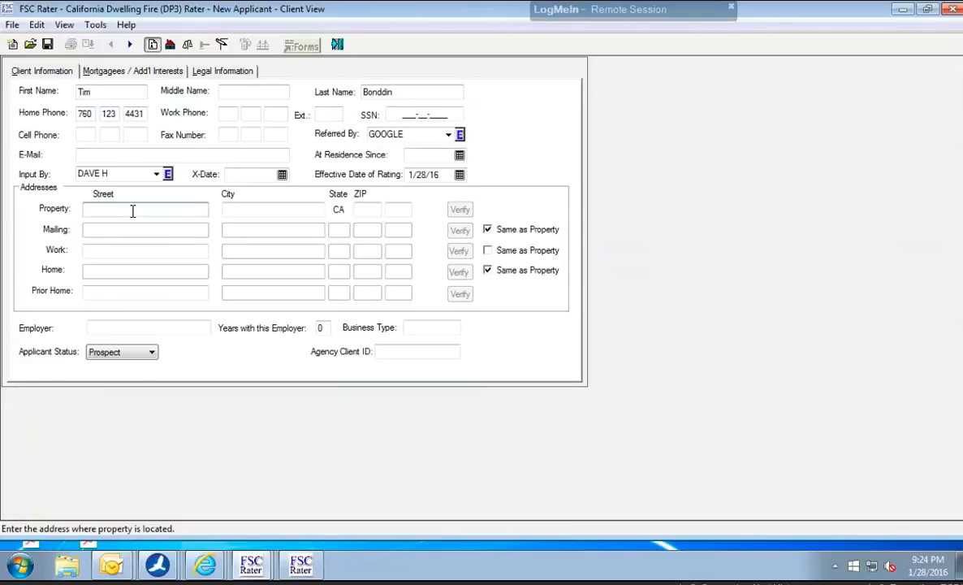
{"action": "left_click", "coordinate": [368, 210]}
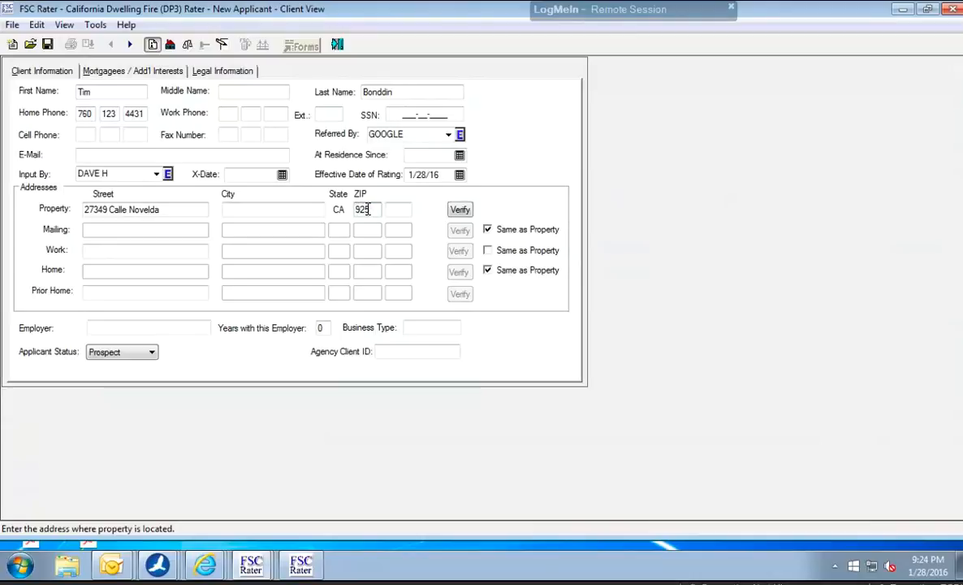
{"action": "left_click", "coordinate": [460, 210]}
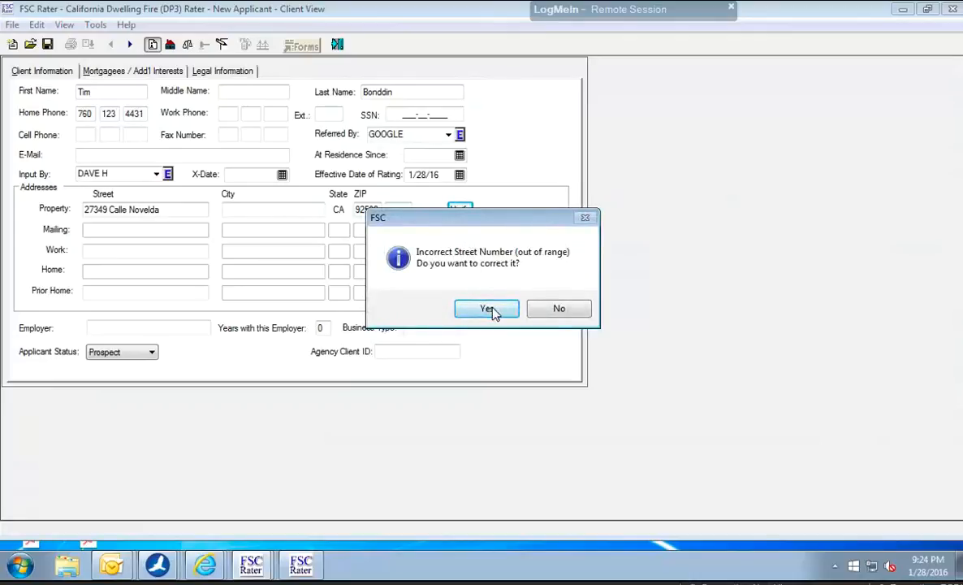
{"action": "left_click", "coordinate": [494, 308]}
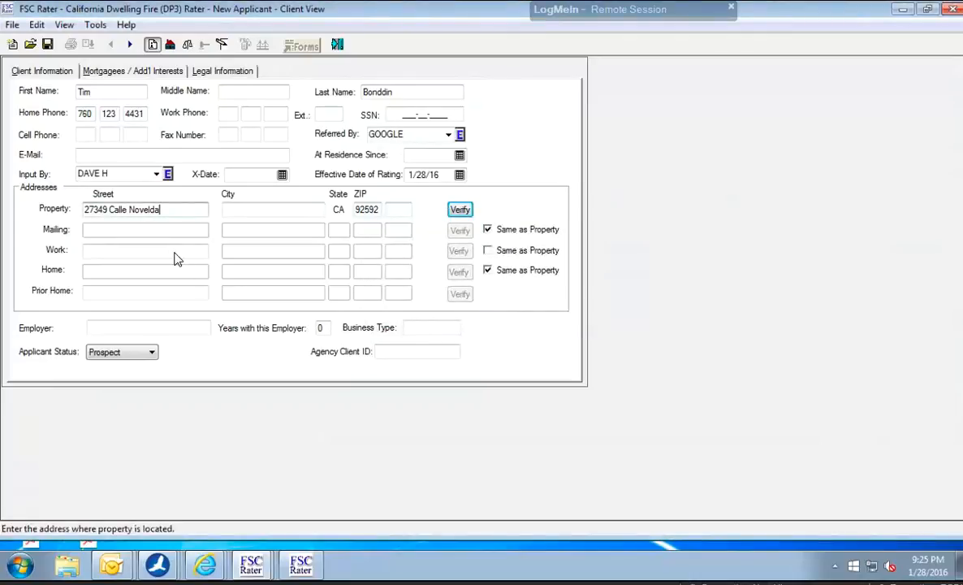
Fill in the city of the property address.
{"action": "left_click", "coordinate": [235, 215]}
{"action": "type", "text": "Temecula"}
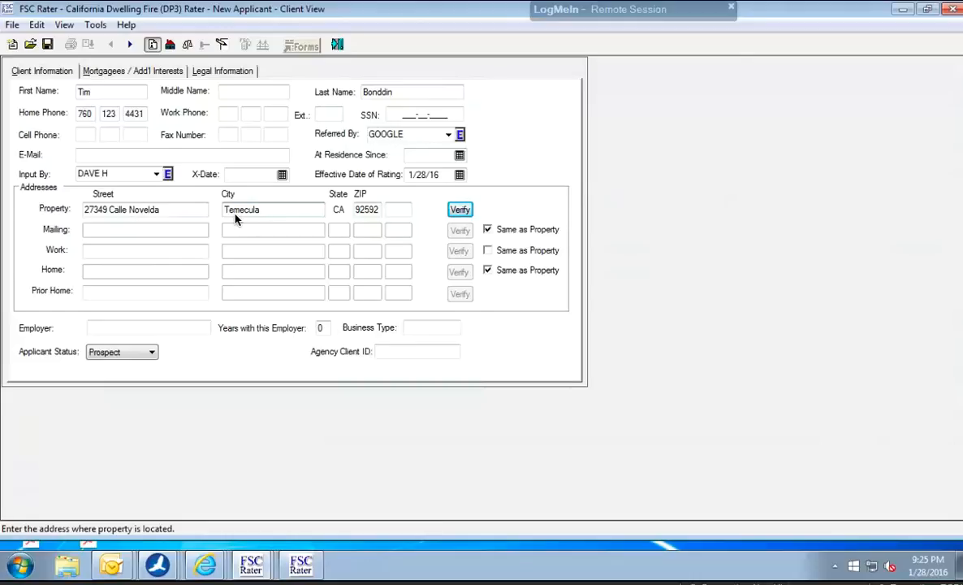
In the main property input, calculate the dwelling value from 1420 square feet at a cost of 195 per square foot.
{"action": "left_click", "coordinate": [171, 45]}
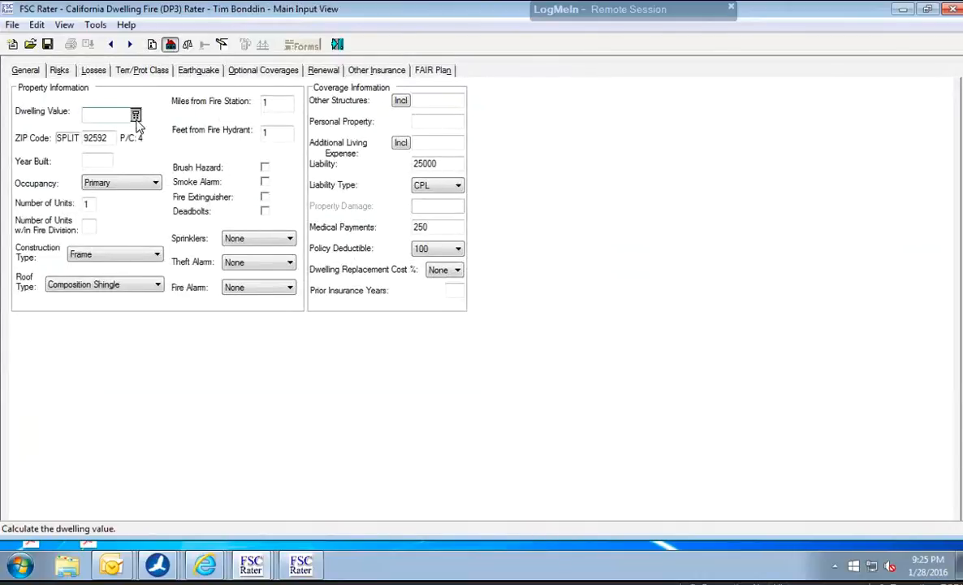
{"action": "left_click", "coordinate": [135, 117]}
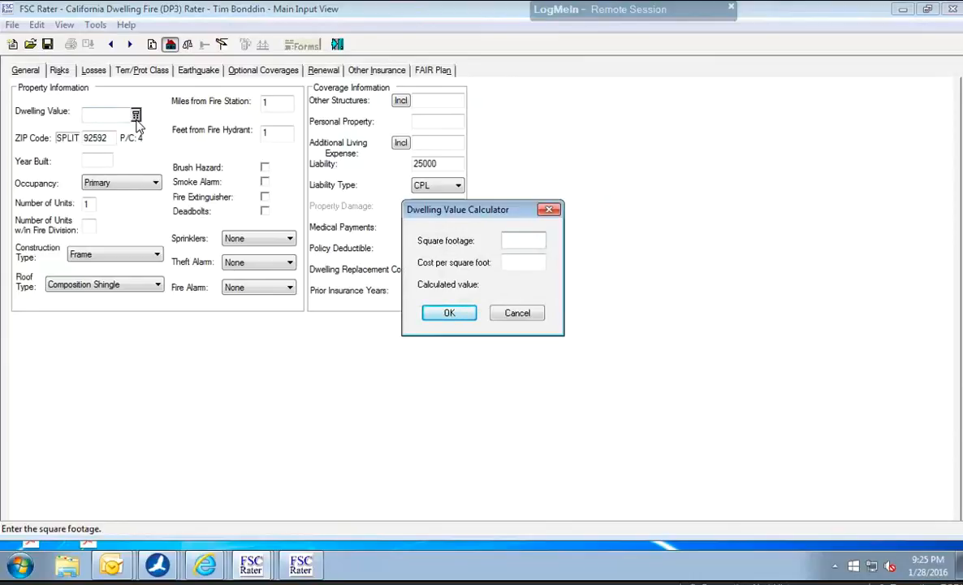
{"action": "type", "text": "1420"}
{"action": "key", "text": "Tab"}
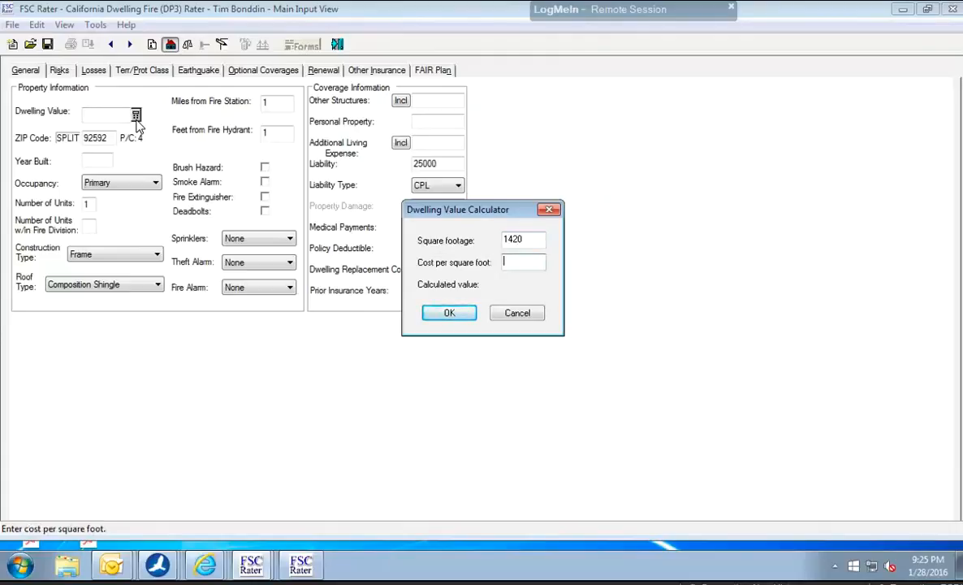
{"action": "type", "text": "19500"}
{"action": "key", "text": "BackSpace"}
{"action": "key", "text": "BackSpace"}
{"action": "left_click", "coordinate": [445, 316]}
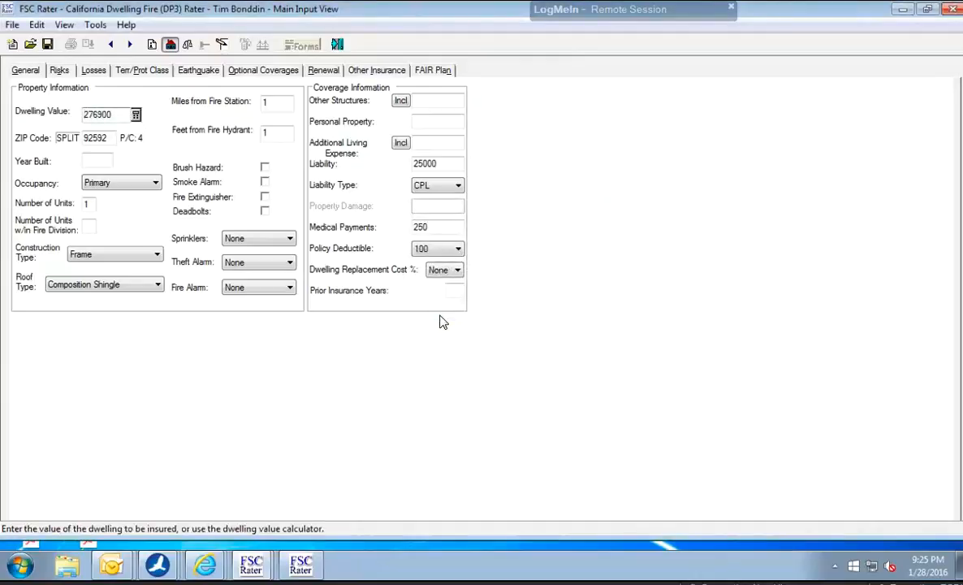
Round the dwelling value to 277000.
{"action": "left_click_drag", "start_coordinate": [93, 115], "coordinate": [122, 116]}
{"action": "type", "text": "7000"}
{"action": "key", "text": "Tab"}
{"action": "key", "text": "Tab"}
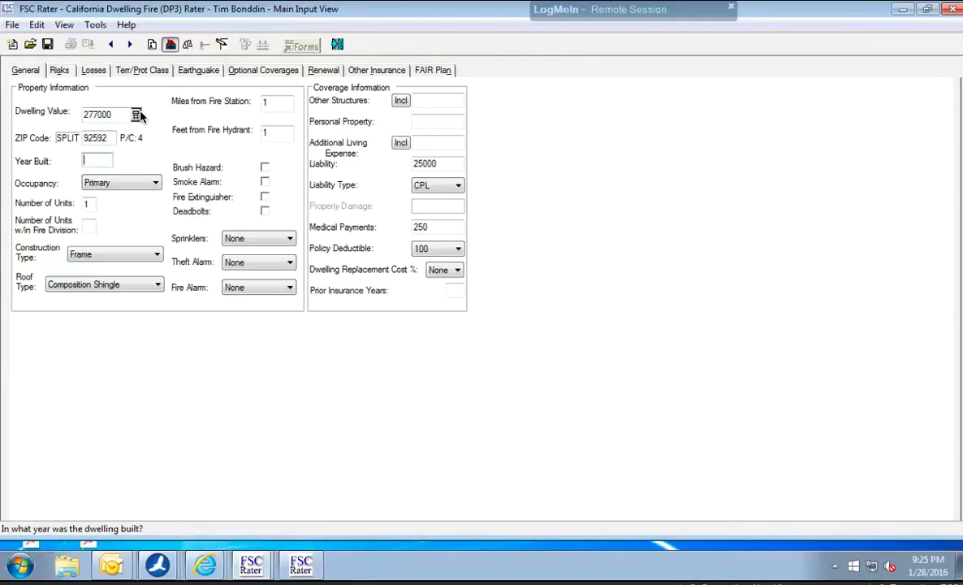
Set the year built to 1994, keep the occupancy as Primary and set the roof type to Tile.
{"action": "type", "text": "1994"}
{"action": "left_click", "coordinate": [116, 184]}
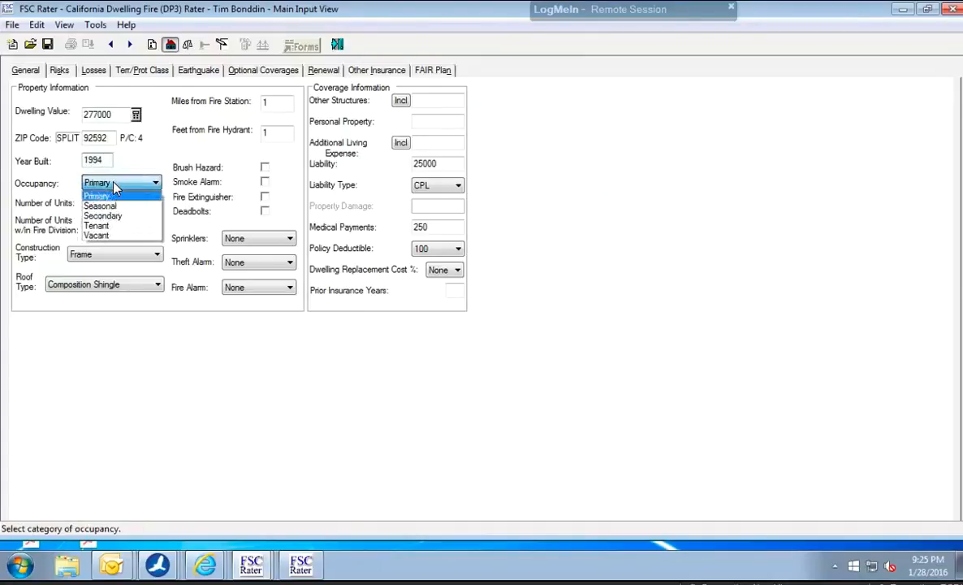
{"action": "left_click", "coordinate": [114, 189]}
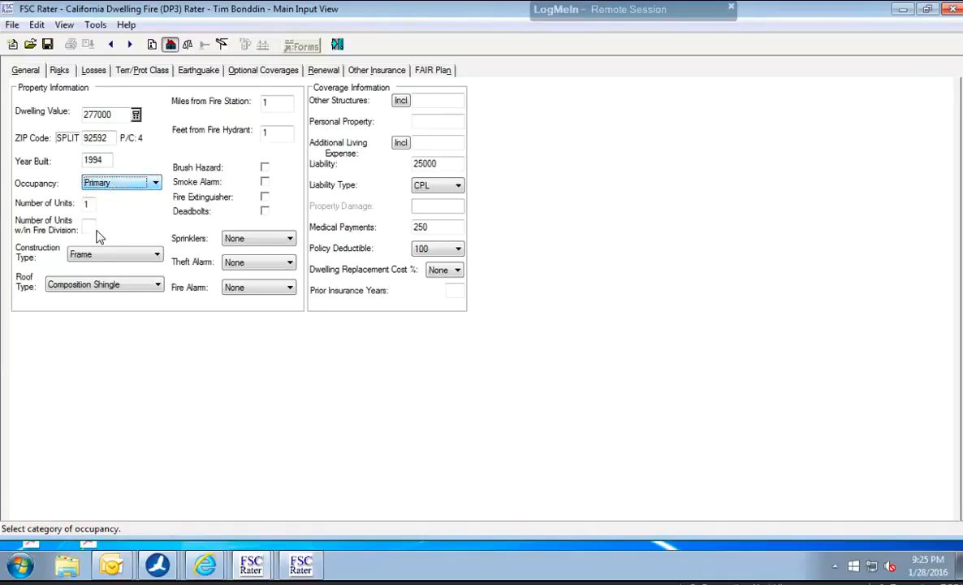
{"action": "left_click", "coordinate": [90, 290]}
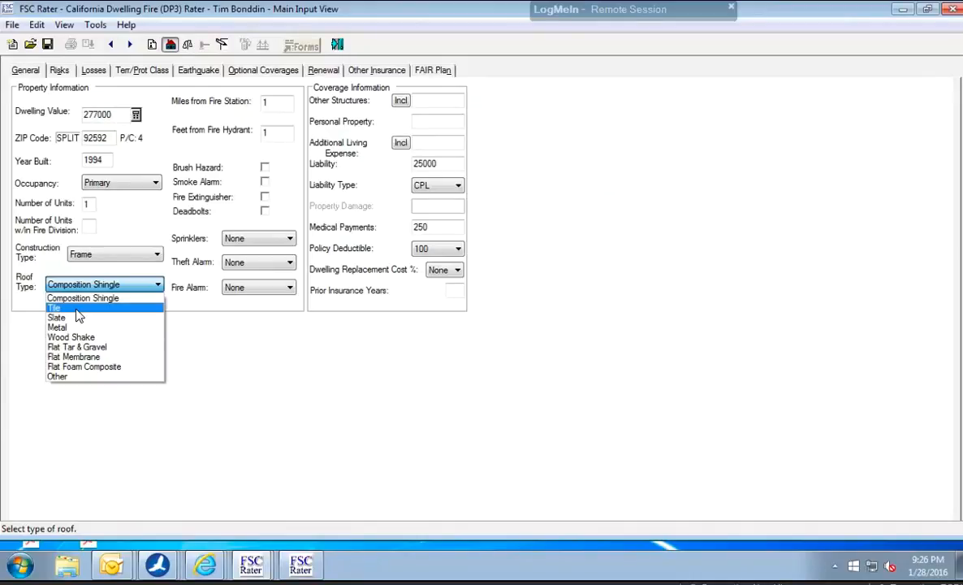
{"action": "left_click", "coordinate": [76, 308]}
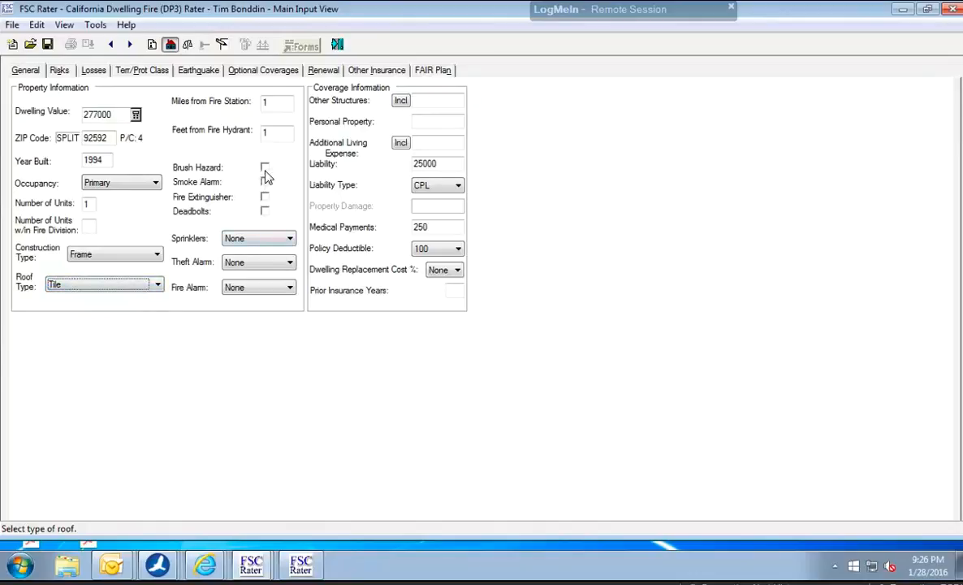
Mark the property as having a smoke alarm, a fire extinguisher and deadbolts.
{"action": "left_click", "coordinate": [264, 183]}
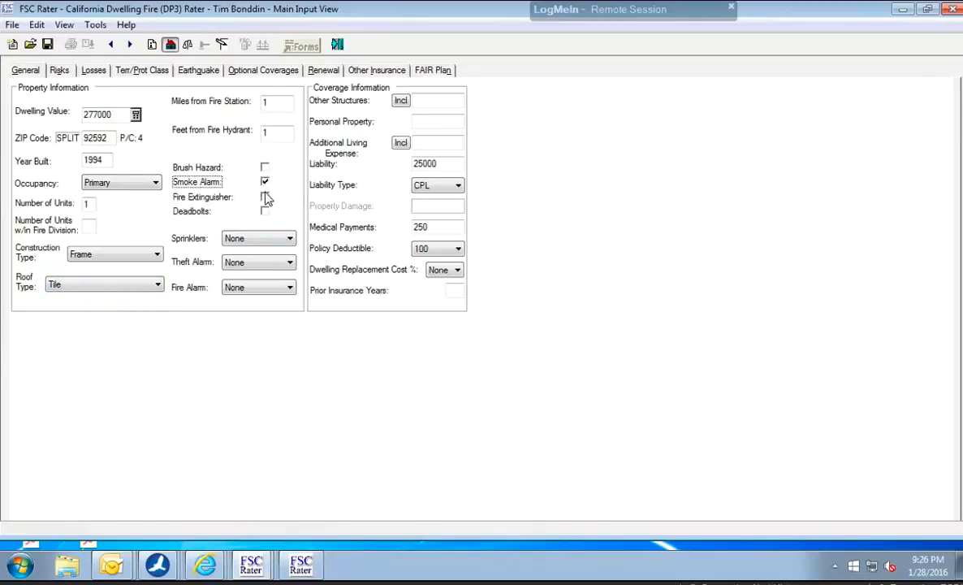
{"action": "left_click", "coordinate": [266, 197]}
{"action": "left_click", "coordinate": [265, 200]}
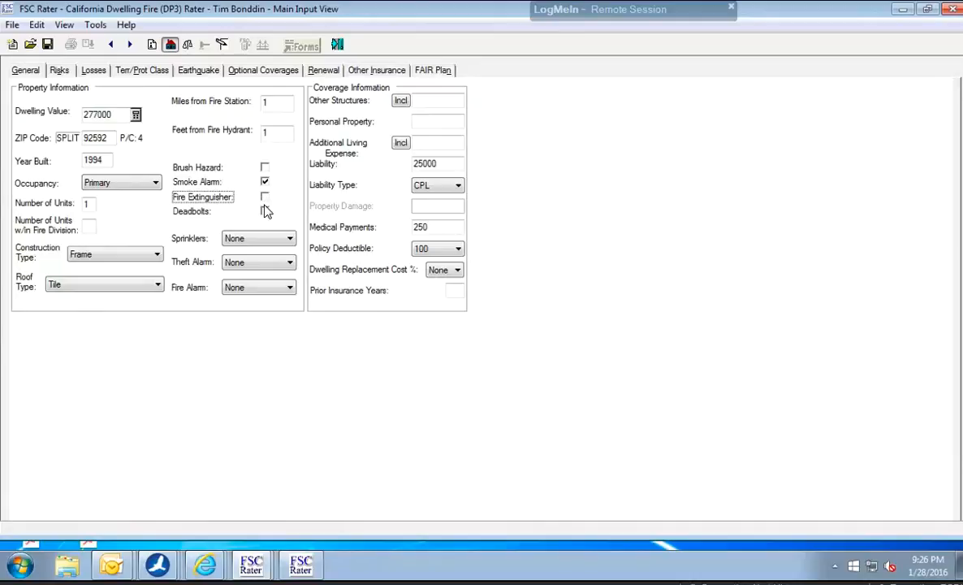
{"action": "left_click", "coordinate": [265, 198]}
{"action": "left_click", "coordinate": [265, 211]}
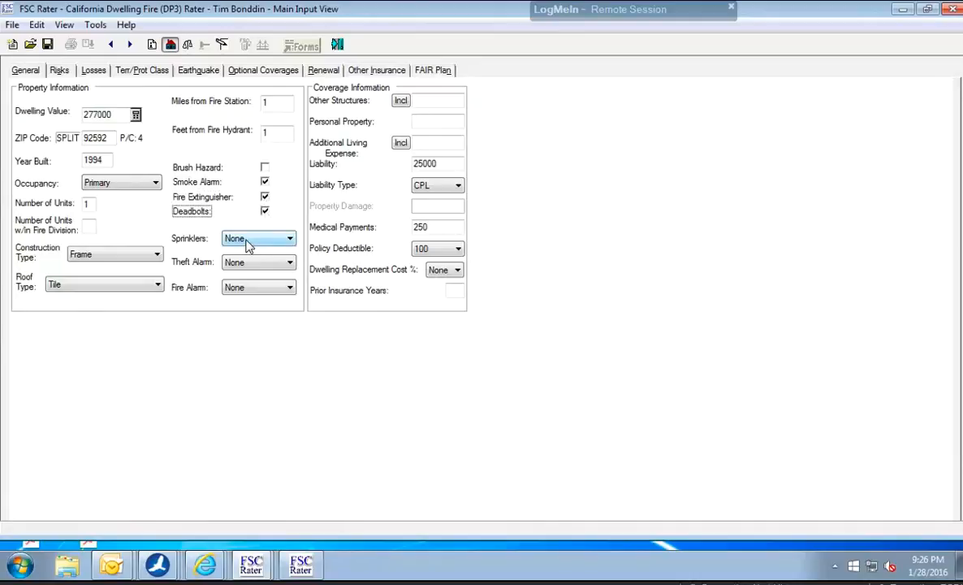
Keep sprinklers at None and set both the theft alarm and the fire alarm to Central.
{"action": "left_click", "coordinate": [248, 245]}
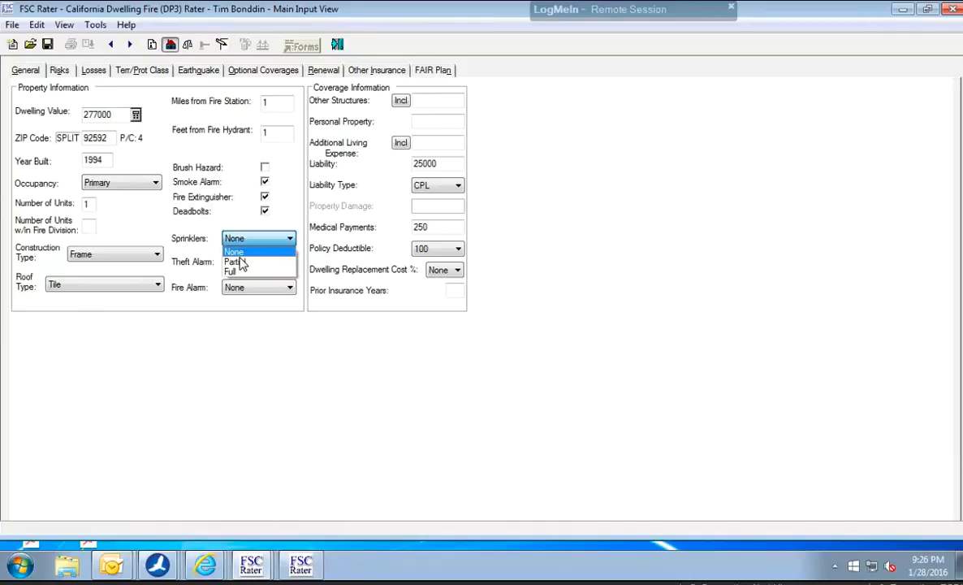
{"action": "left_click", "coordinate": [239, 257]}
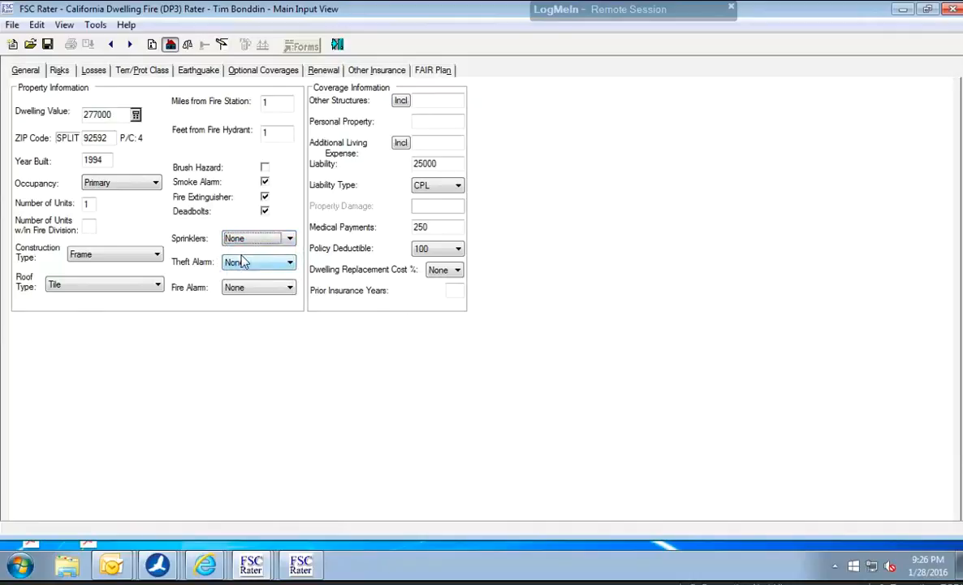
{"action": "left_click", "coordinate": [244, 263]}
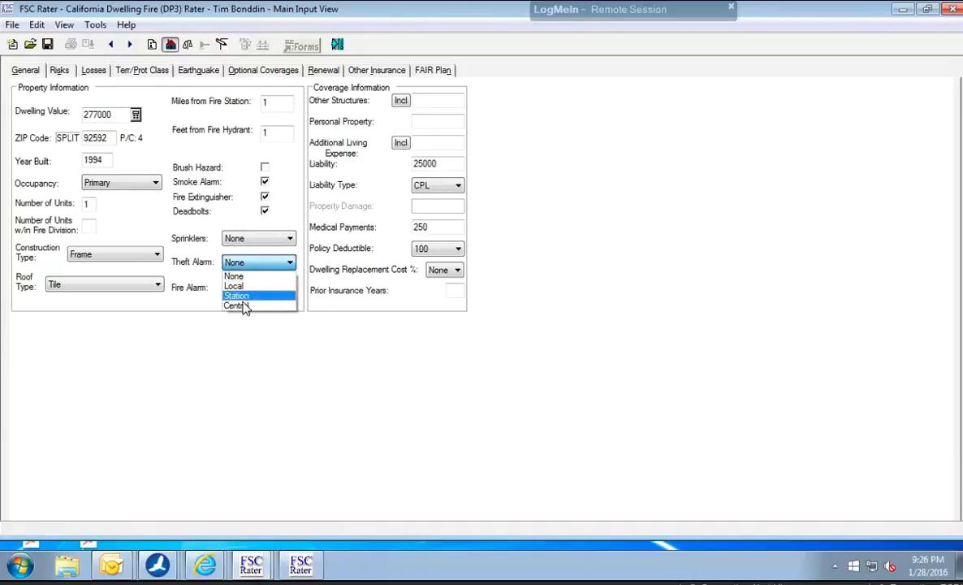
{"action": "left_click", "coordinate": [245, 308]}
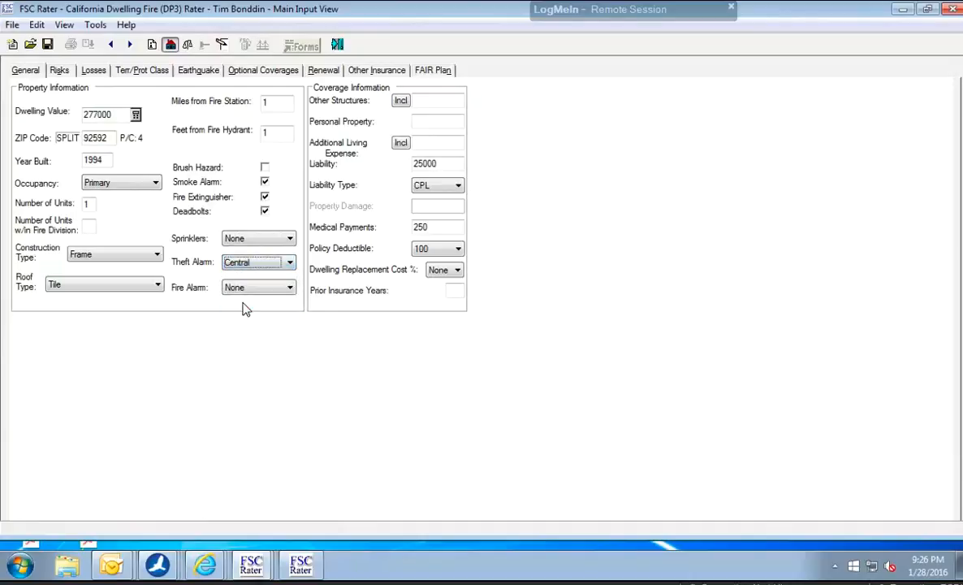
{"action": "left_click", "coordinate": [251, 291]}
{"action": "left_click", "coordinate": [251, 291]}
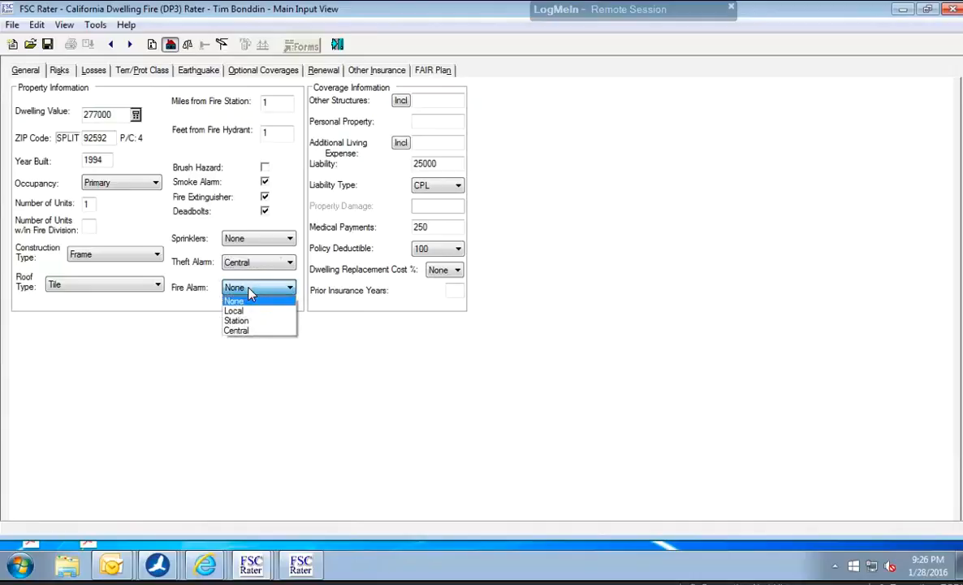
{"action": "left_click", "coordinate": [245, 331]}
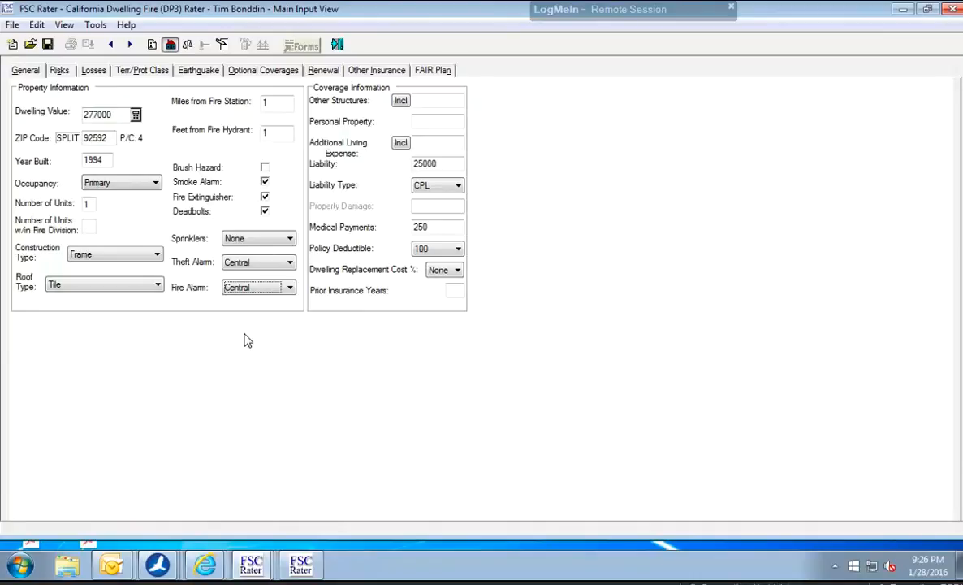
{"action": "left_click", "coordinate": [258, 271]}
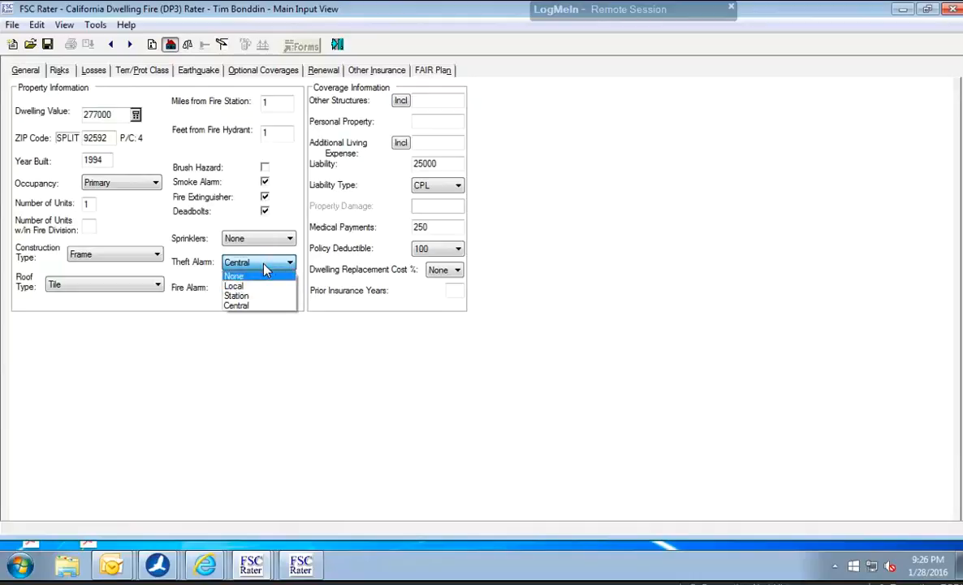
{"action": "left_click", "coordinate": [264, 268]}
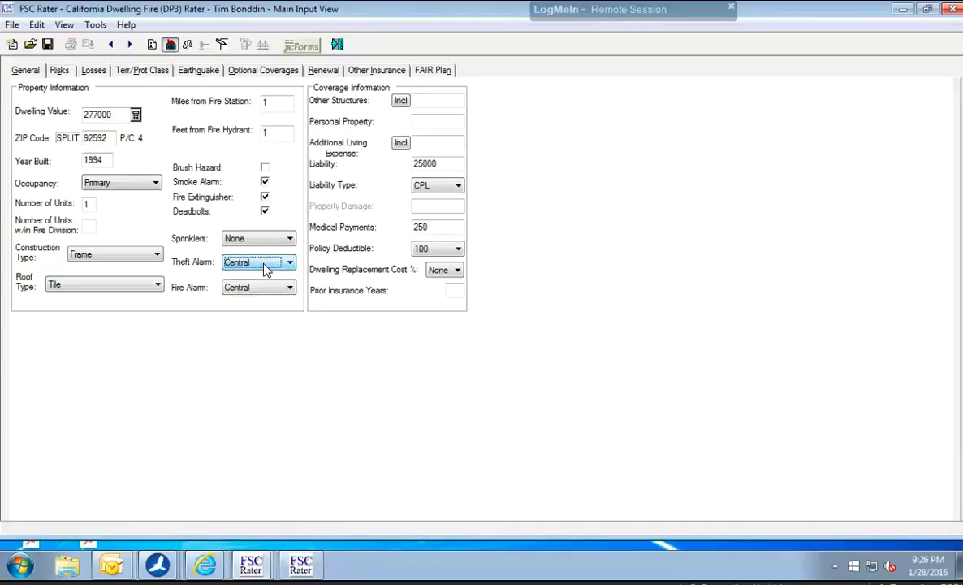
Set Other Structures and Additional Living Expense to Included, and personal property coverage to 15000.
{"action": "left_click", "coordinate": [407, 101]}
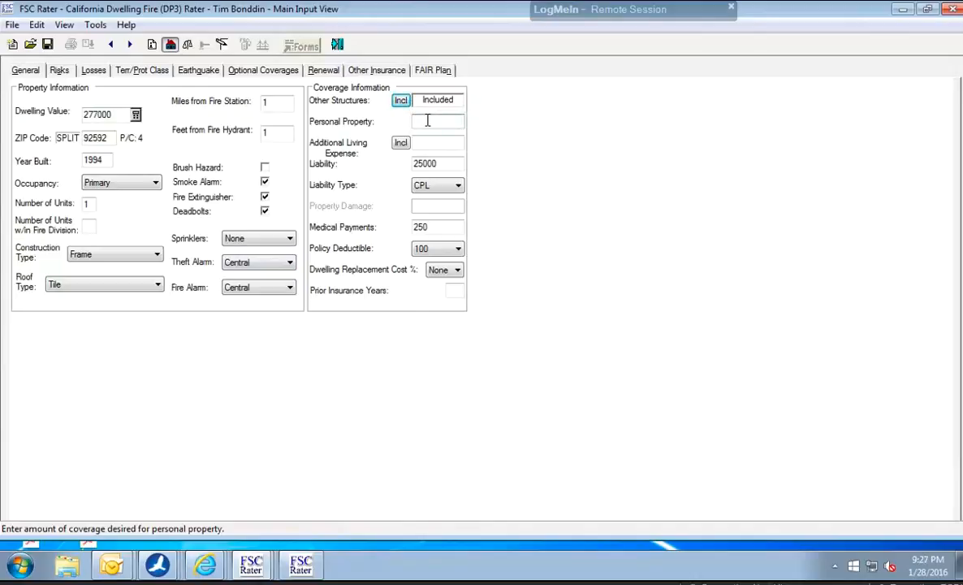
{"action": "left_click", "coordinate": [427, 121]}
{"action": "type", "text": "15000"}
{"action": "left_click", "coordinate": [401, 143]}
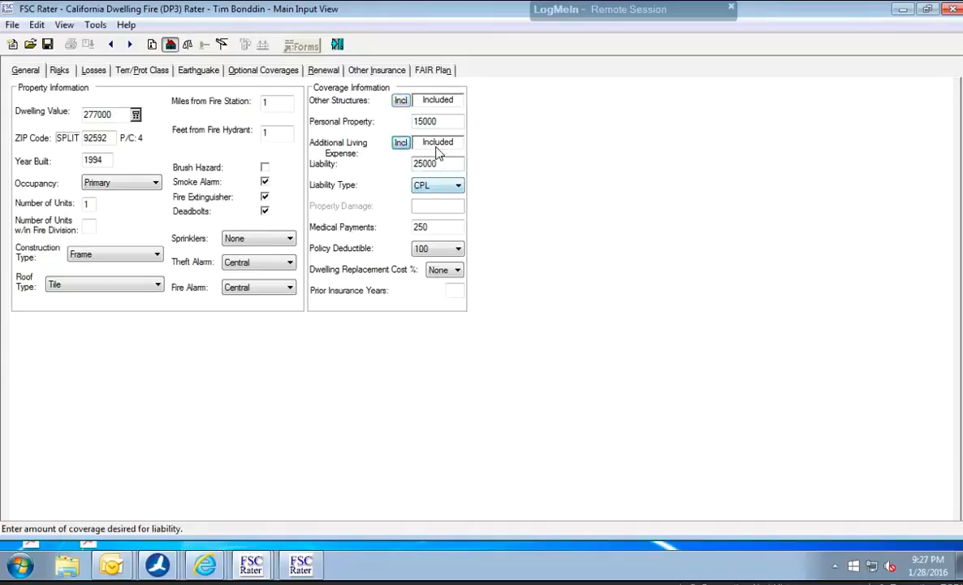
Set the liability coverage to 500000 and the liability type to OL&T.
{"action": "double_click", "coordinate": [433, 160]}
{"action": "type", "text": "50000"}
{"action": "type", "text": "0"}
{"action": "left_click", "coordinate": [436, 189]}
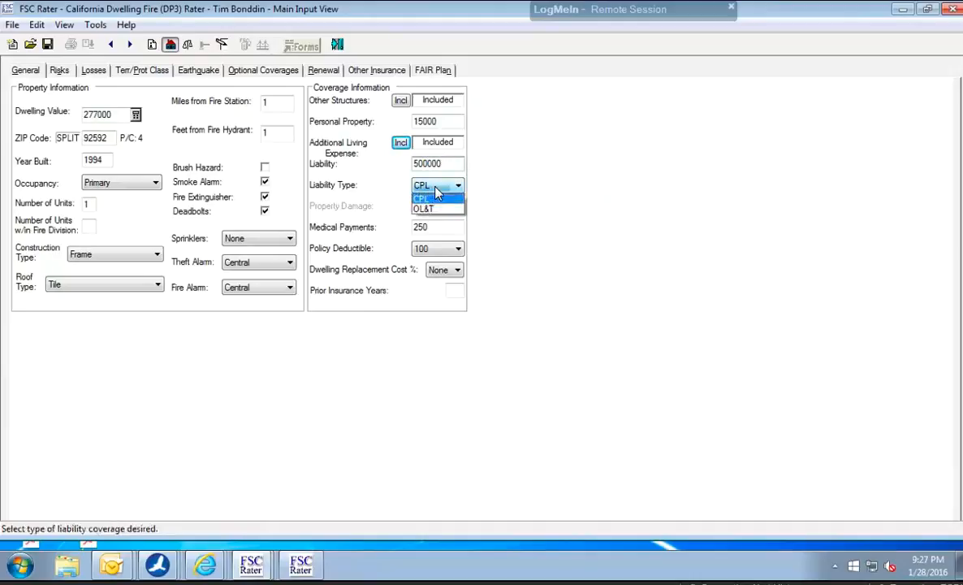
{"action": "left_click", "coordinate": [431, 209]}
Set the medical payments coverage to 1000.
{"action": "left_click", "coordinate": [430, 226]}
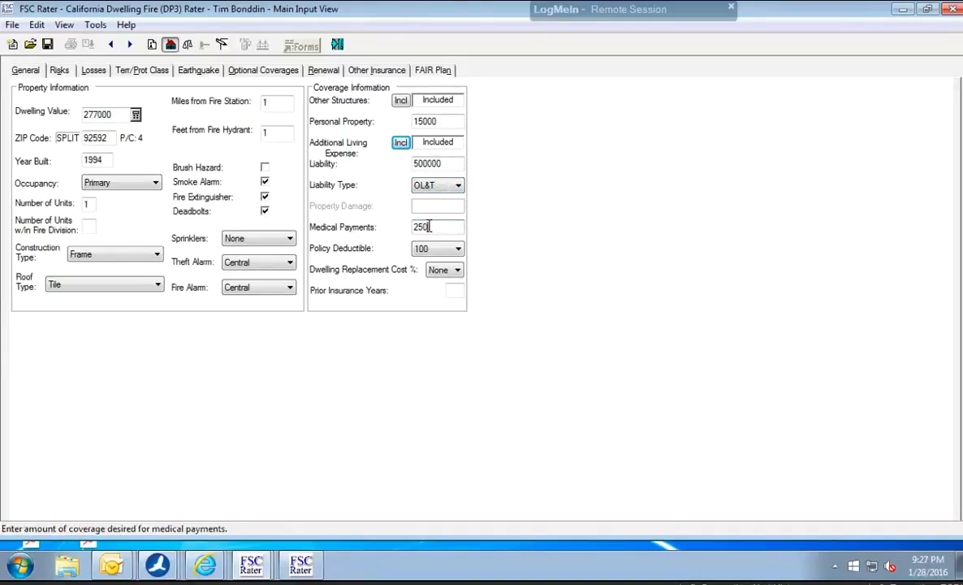
{"action": "type", "text": "00"}
{"action": "key", "text": "BackSpace"}
{"action": "key", "text": "BackSpace"}
{"action": "key", "text": "BackSpace"}
{"action": "key", "text": "BackSpace"}
{"action": "key", "text": "BackSpace"}
{"action": "type", "text": "1000"}
Set the policy deductible to 1000 and the dwelling replacement cost percentage to 150.
{"action": "left_click", "coordinate": [439, 249]}
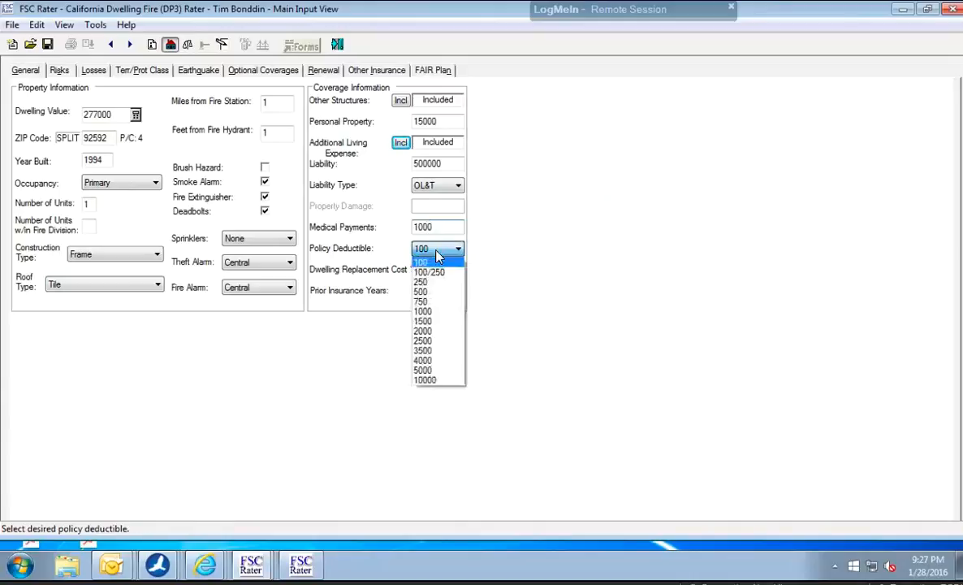
{"action": "left_click", "coordinate": [441, 315]}
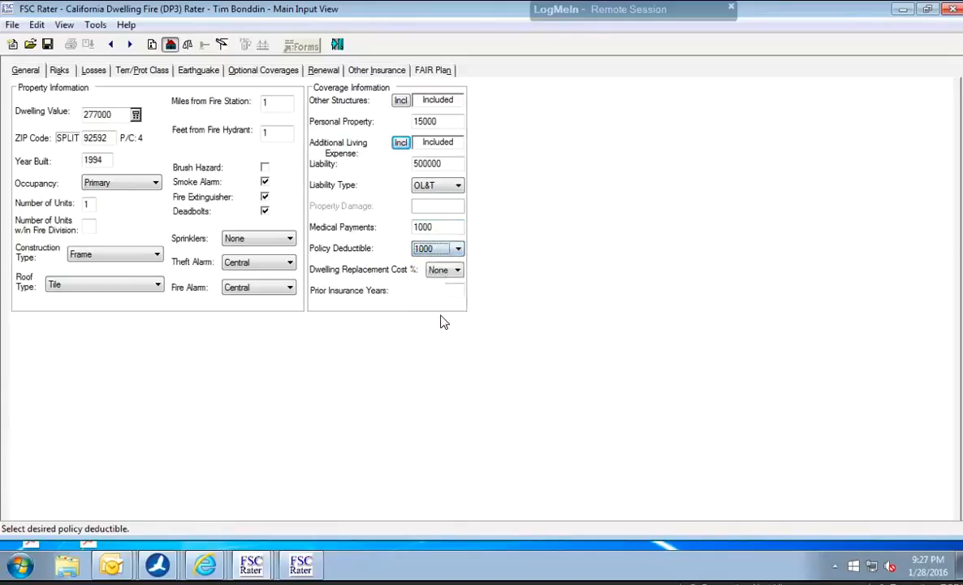
{"action": "left_click", "coordinate": [438, 272]}
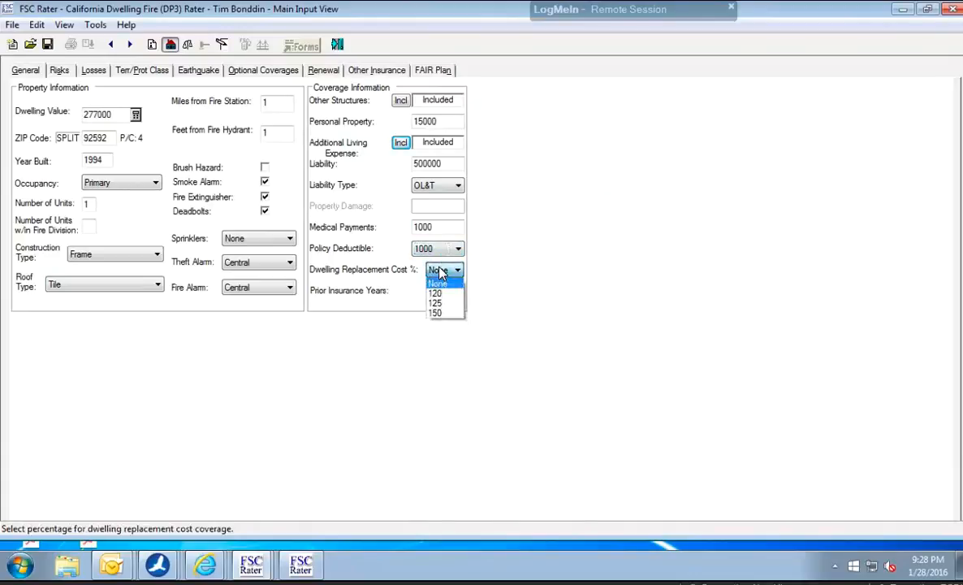
{"action": "left_click", "coordinate": [442, 313]}
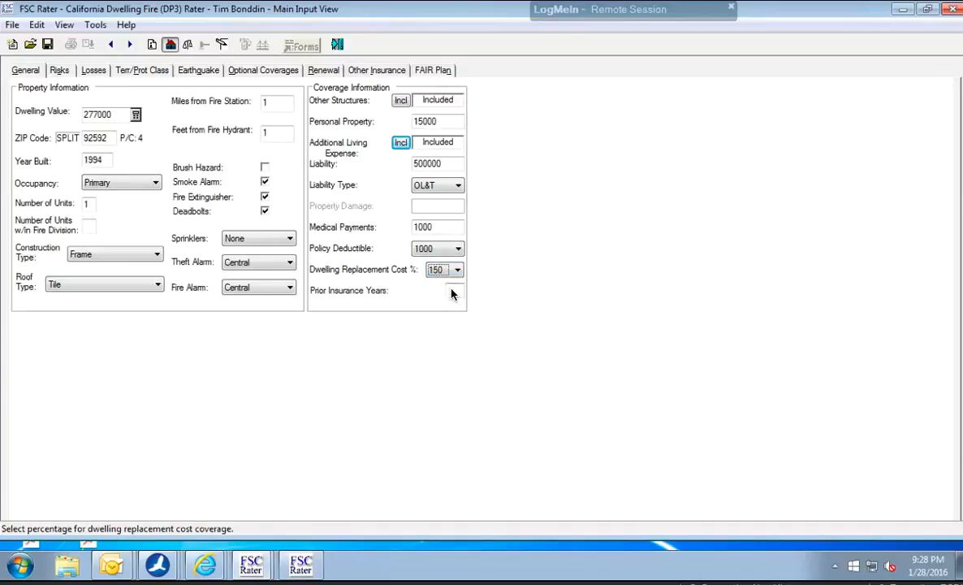
In the risk information, enter the applicant's birthdate and a dwelling purchase date of 3/14/91, accepting it as earlier than the year built.
{"action": "left_click", "coordinate": [60, 71]}
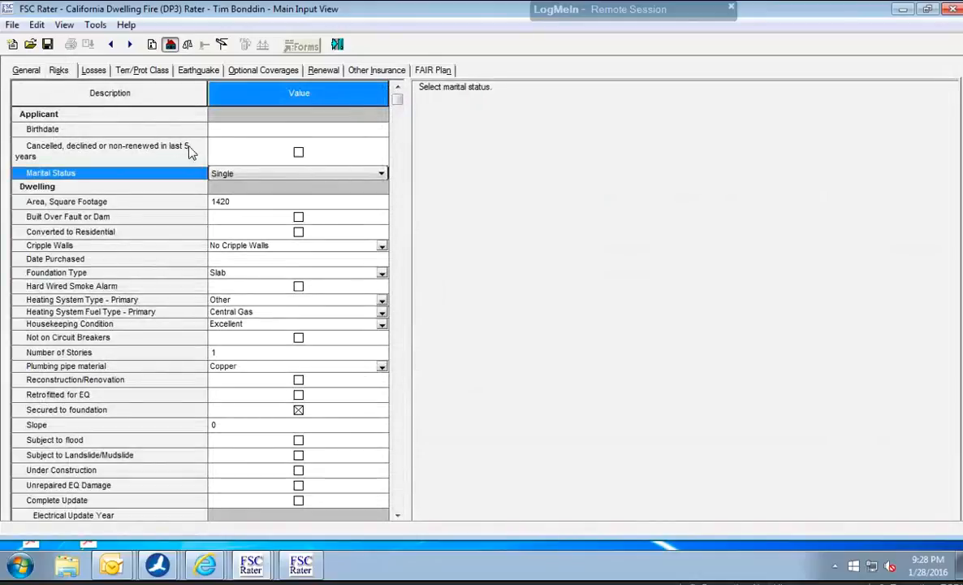
{"action": "left_click", "coordinate": [239, 137]}
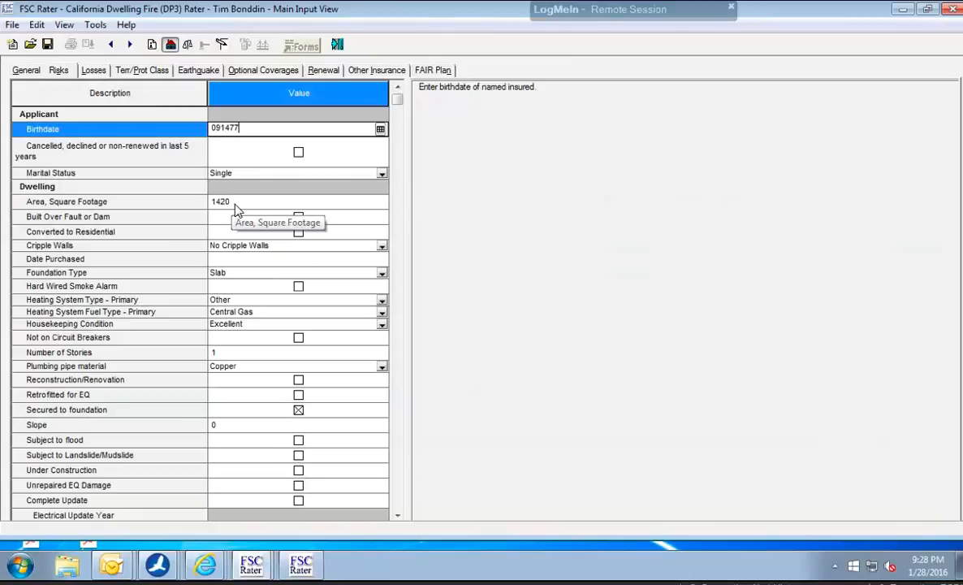
{"action": "left_click", "coordinate": [237, 262]}
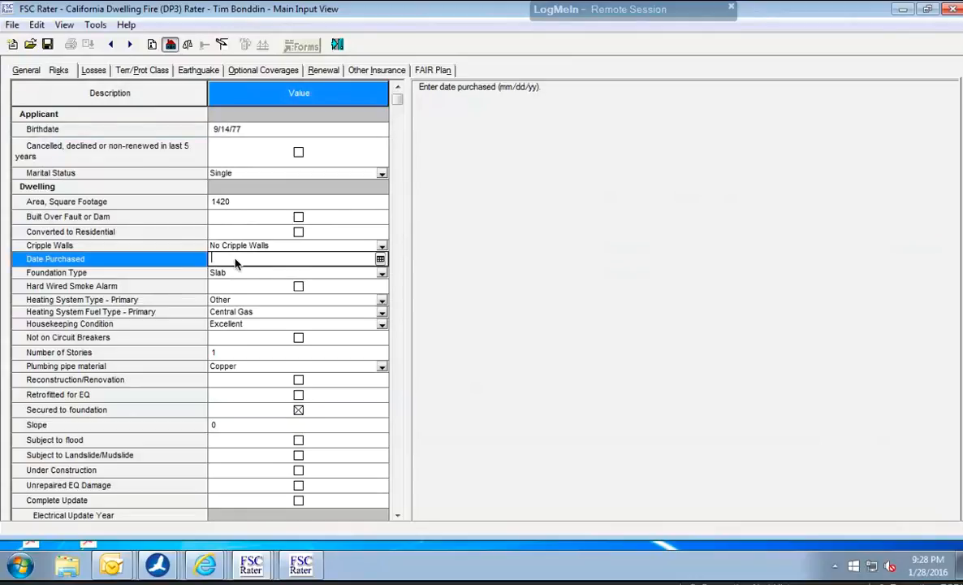
{"action": "type", "text": "031491"}
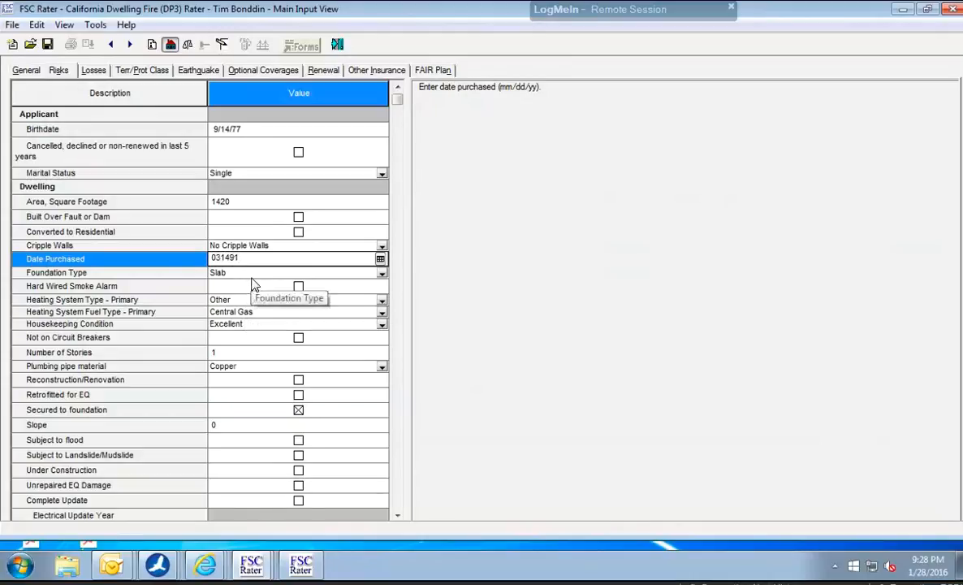
{"action": "key", "text": "Tab"}
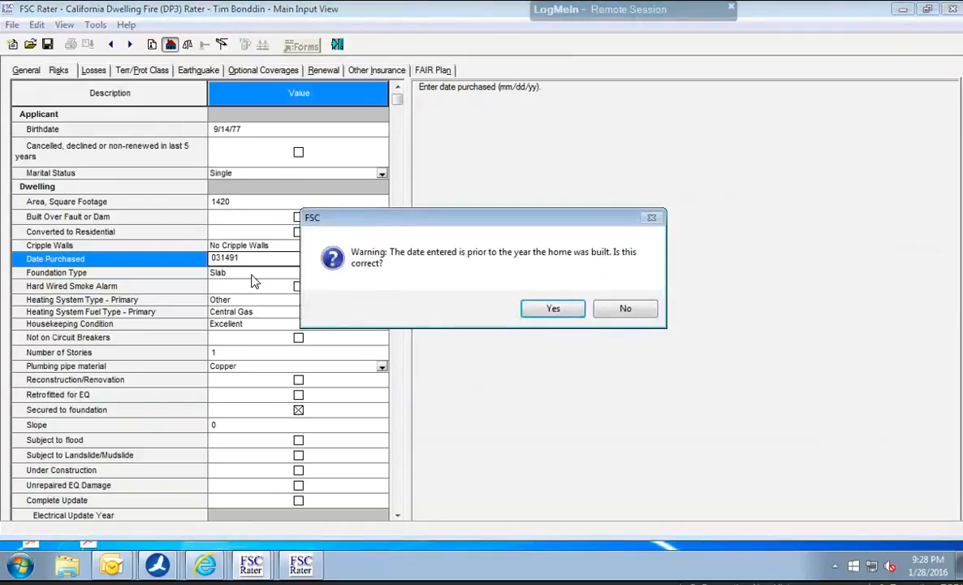
{"action": "left_click", "coordinate": [549, 308]}
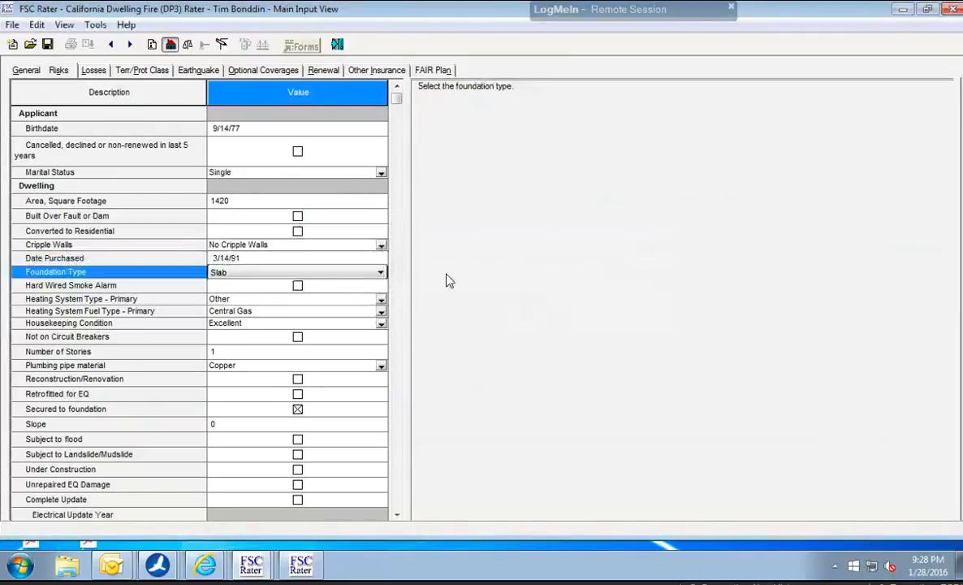
Correct the dwelling's purchase date to 3/14/97.
{"action": "left_click", "coordinate": [290, 259]}
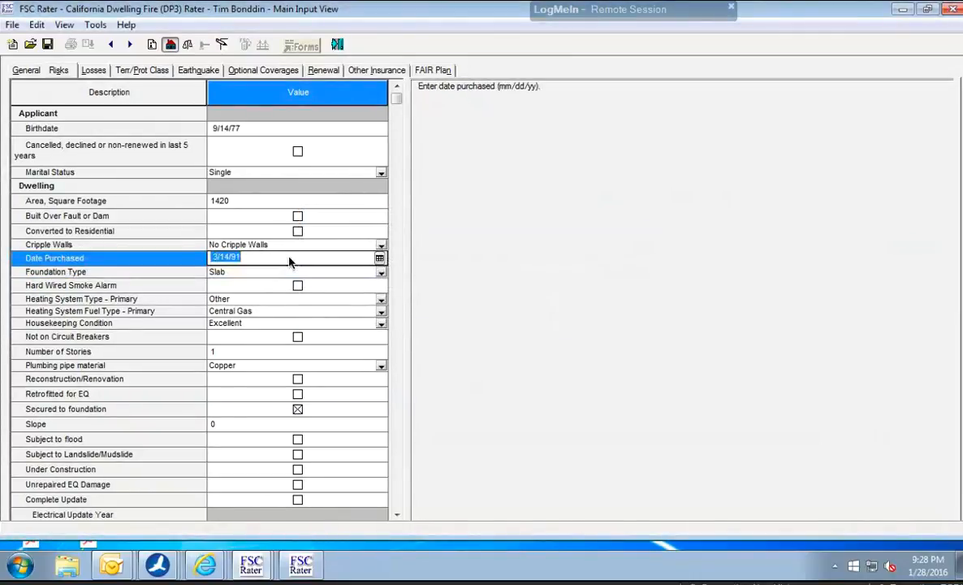
{"action": "left_click", "coordinate": [290, 259]}
{"action": "key", "text": "BackSpace"}
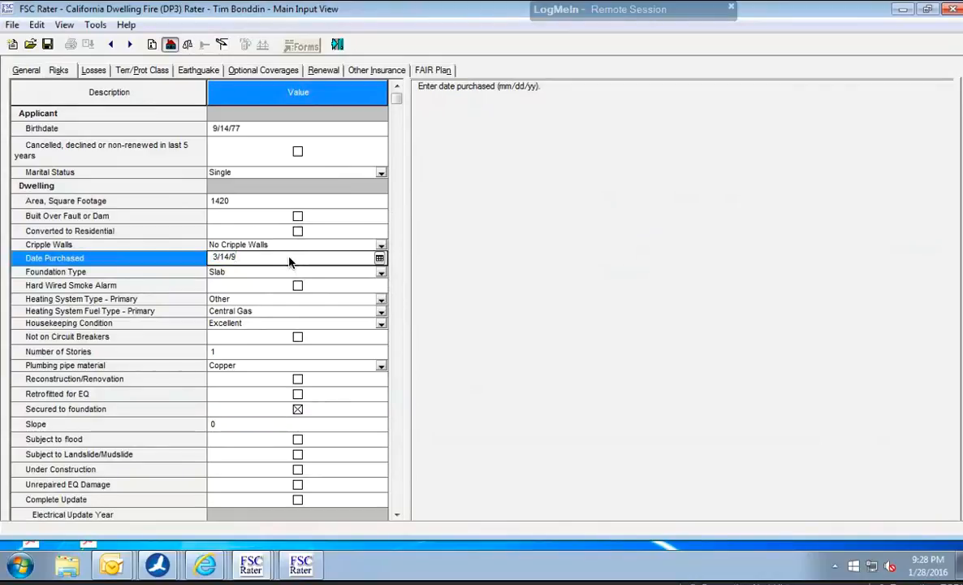
{"action": "type", "text": "7"}
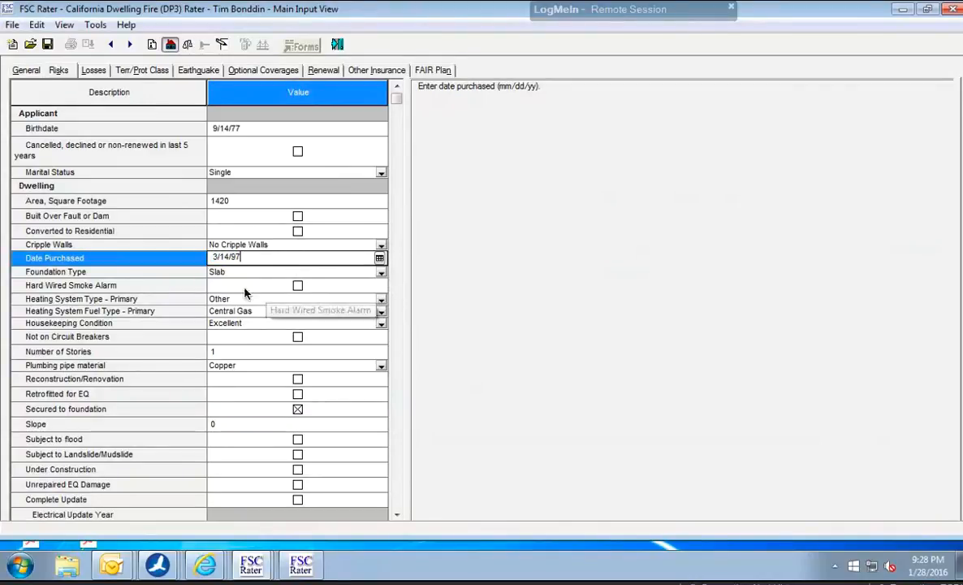
{"action": "key", "text": "Return"}
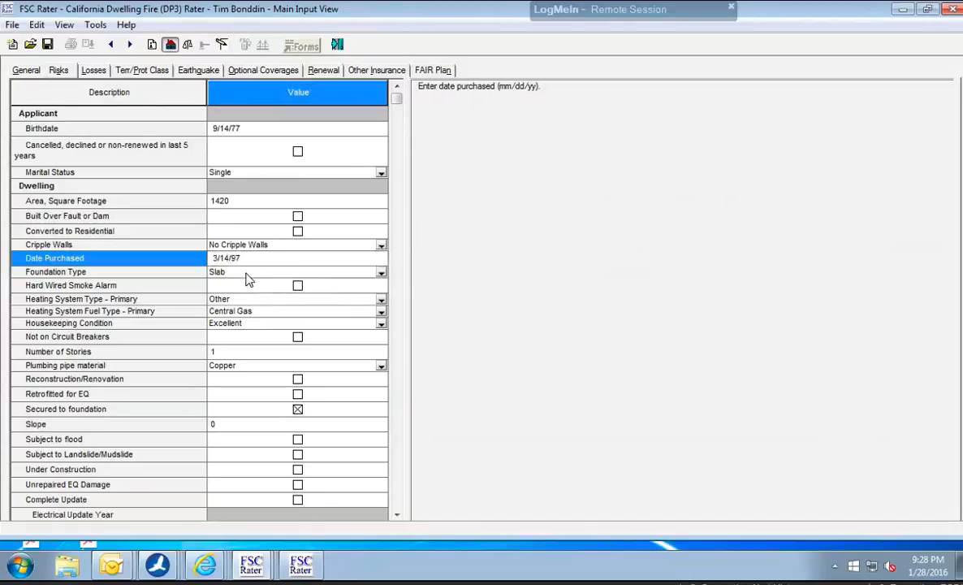
Set the dwelling's foundation type to Crawlspace.
{"action": "left_click", "coordinate": [249, 273]}
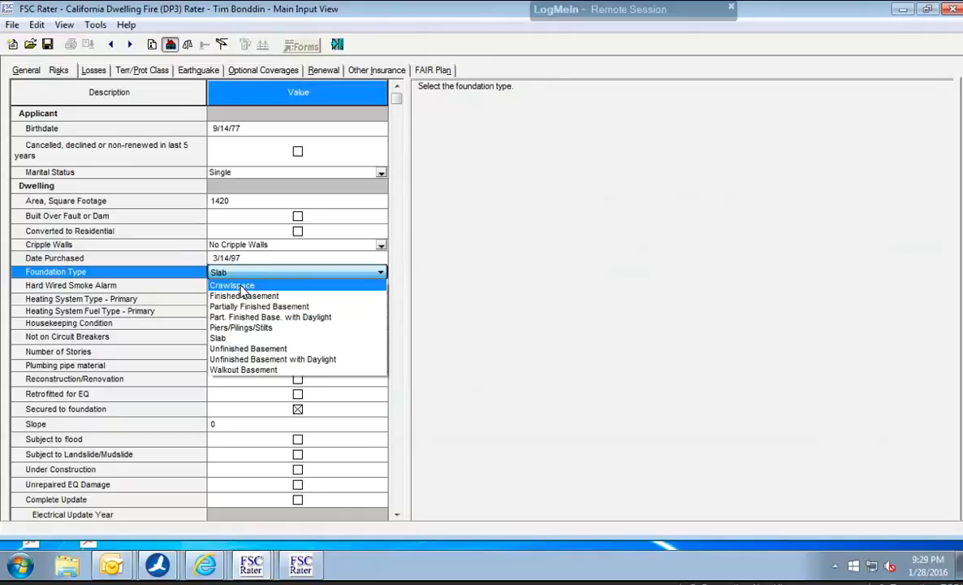
{"action": "left_click", "coordinate": [243, 291]}
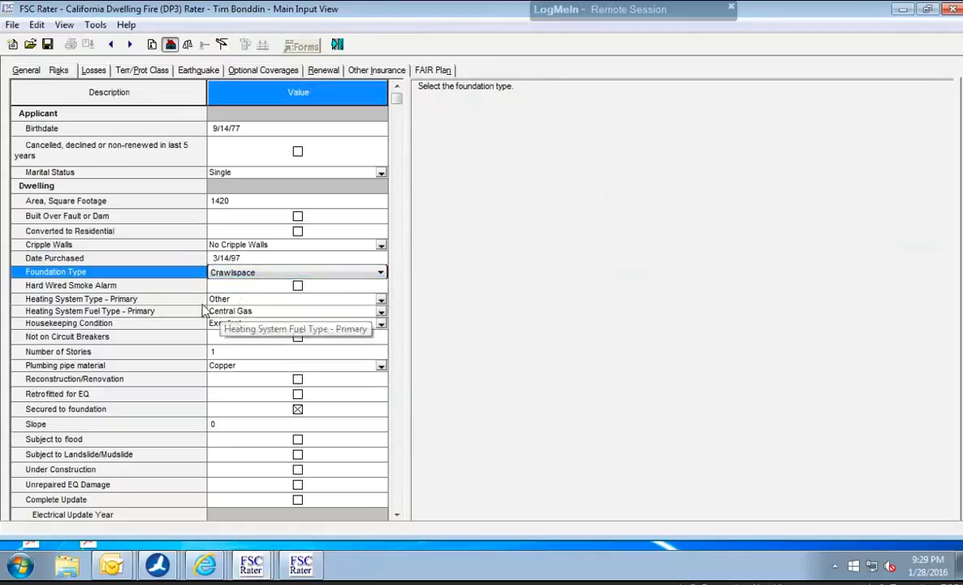
{"action": "left_click", "coordinate": [262, 354]}
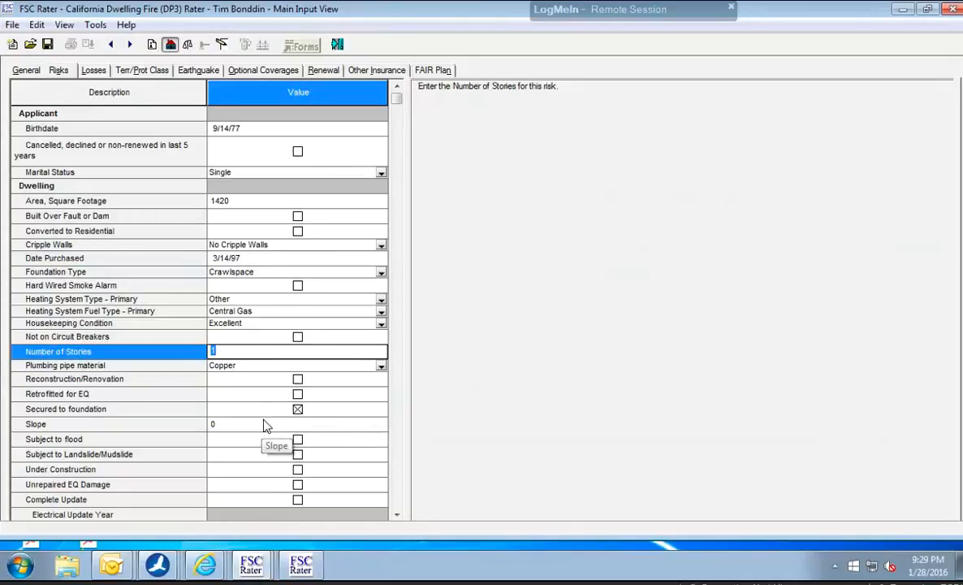
Mark the dwelling as having a Complete Update.
{"action": "left_click", "coordinate": [398, 515]}
{"action": "left_click", "coordinate": [397, 515]}
{"action": "left_click", "coordinate": [397, 515]}
{"action": "left_click", "coordinate": [397, 515]}
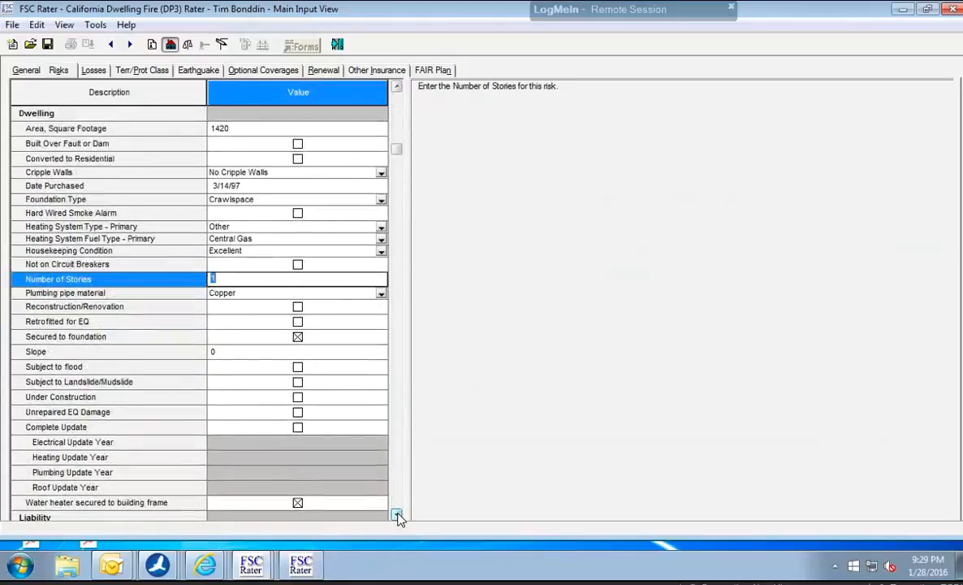
{"action": "left_click", "coordinate": [397, 515]}
{"action": "left_click", "coordinate": [397, 515]}
{"action": "left_click", "coordinate": [398, 515]}
{"action": "left_click", "coordinate": [398, 515]}
{"action": "left_click", "coordinate": [397, 515]}
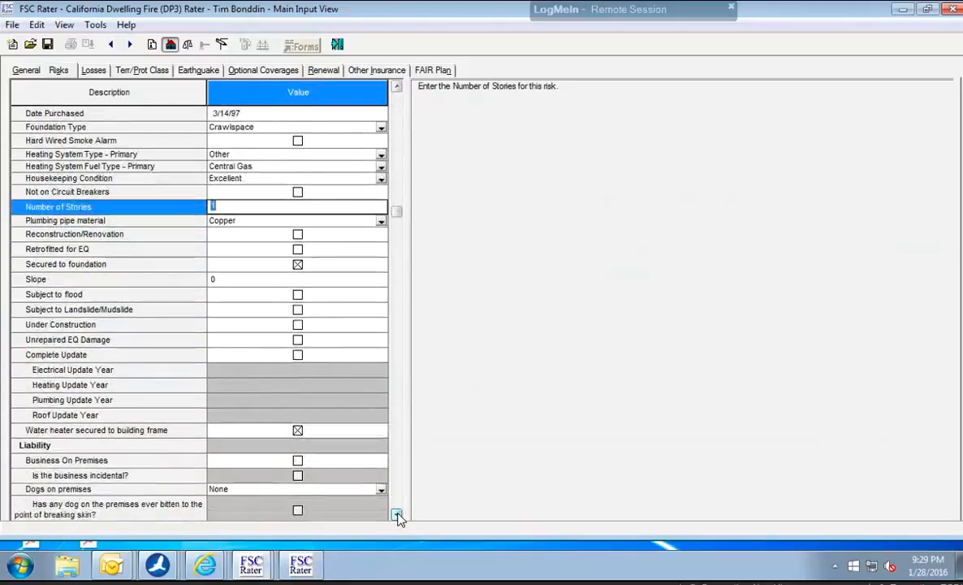
{"action": "left_click", "coordinate": [298, 356]}
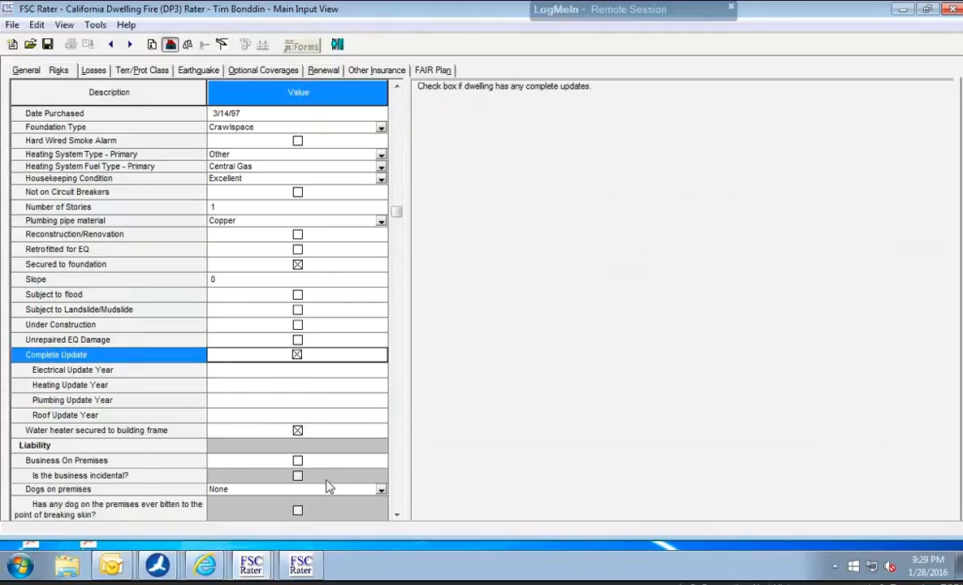
Under the liability risks, keep dogs on premises at None and mark the property as having a swimming pool or spa.
{"action": "left_click", "coordinate": [398, 515]}
{"action": "left_click", "coordinate": [397, 515]}
{"action": "left_click", "coordinate": [397, 515]}
{"action": "left_click", "coordinate": [397, 515]}
{"action": "left_click", "coordinate": [397, 515]}
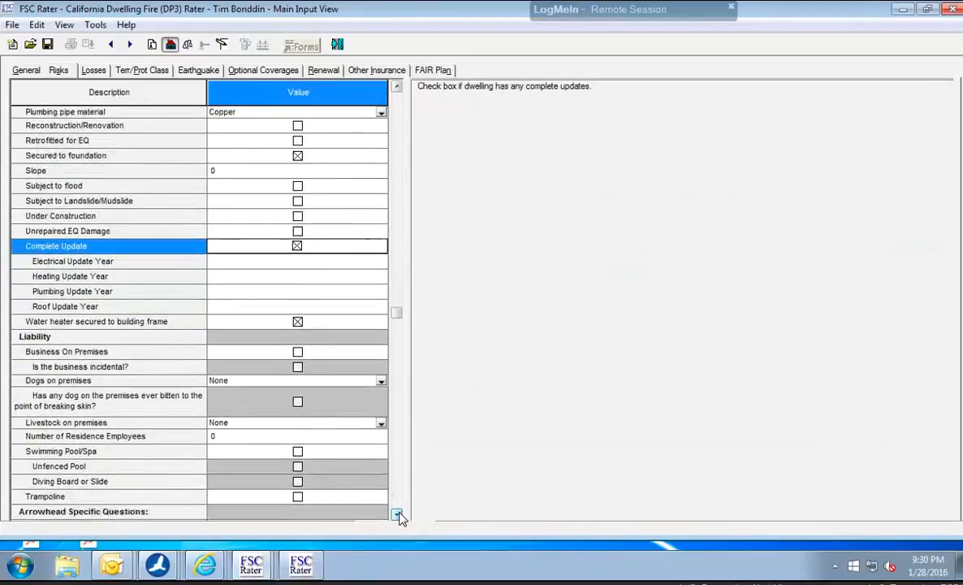
{"action": "left_click", "coordinate": [397, 515]}
{"action": "left_click", "coordinate": [397, 515]}
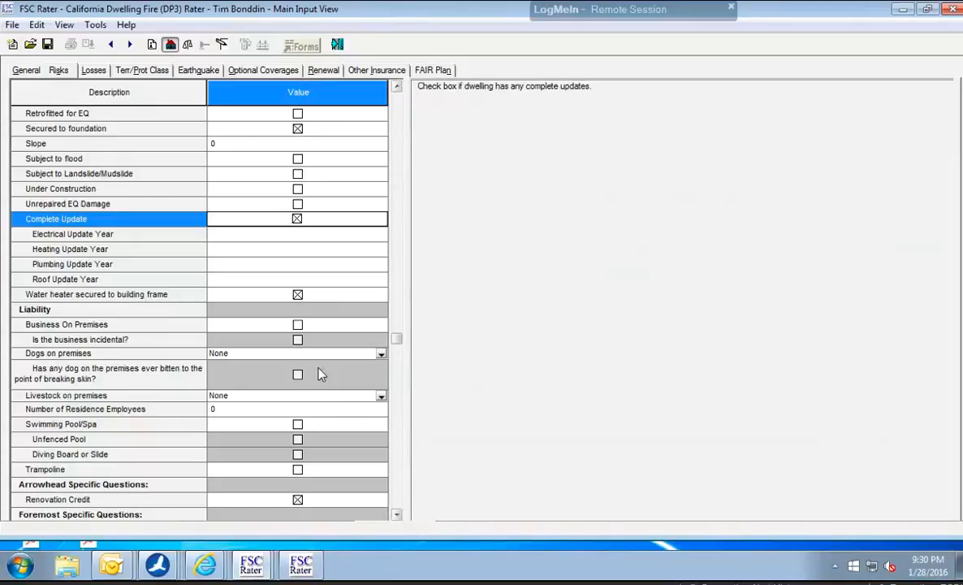
{"action": "left_click", "coordinate": [282, 355]}
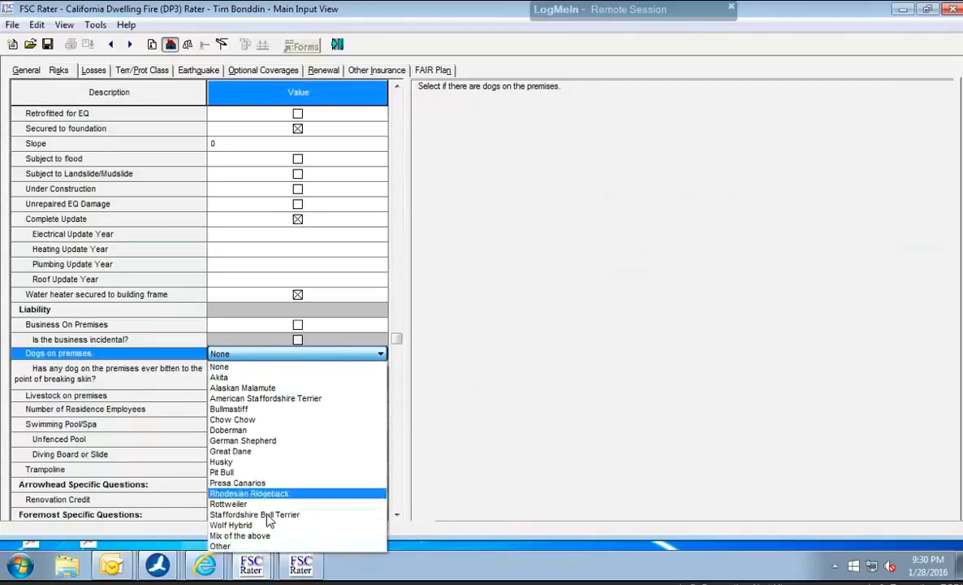
{"action": "left_click", "coordinate": [243, 367]}
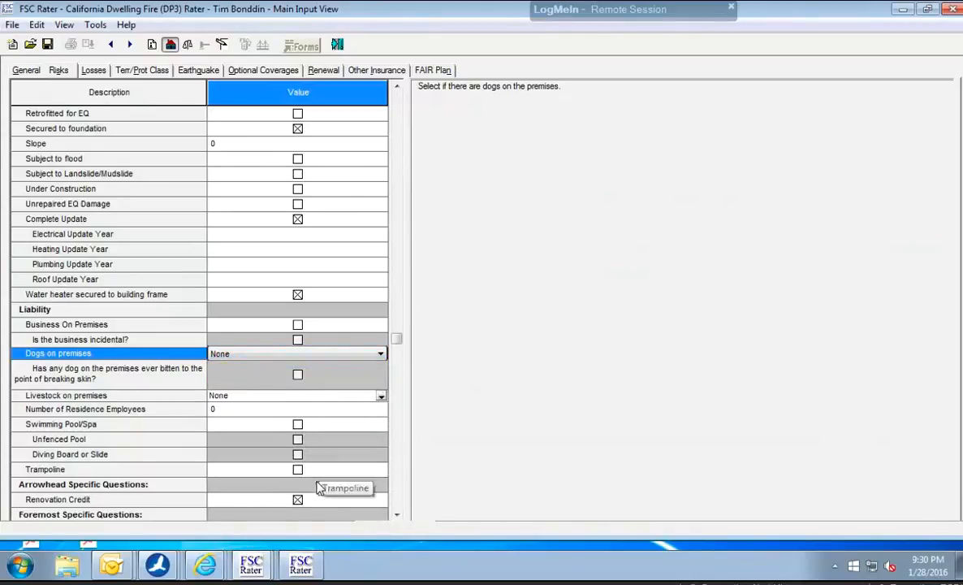
{"action": "left_click", "coordinate": [298, 425]}
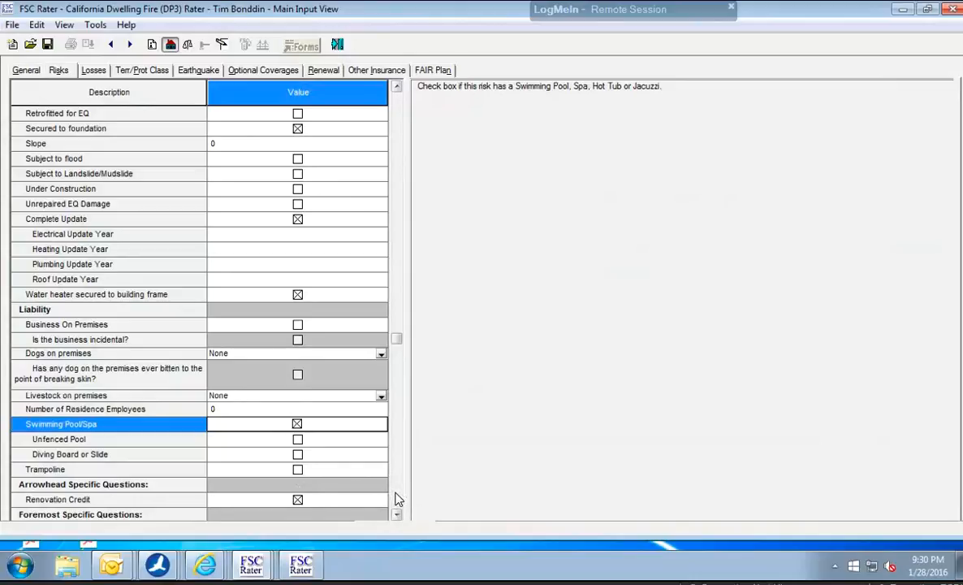
{"action": "scroll", "coordinate": [398, 499], "scroll_direction": "down", "scroll_amount": 5}
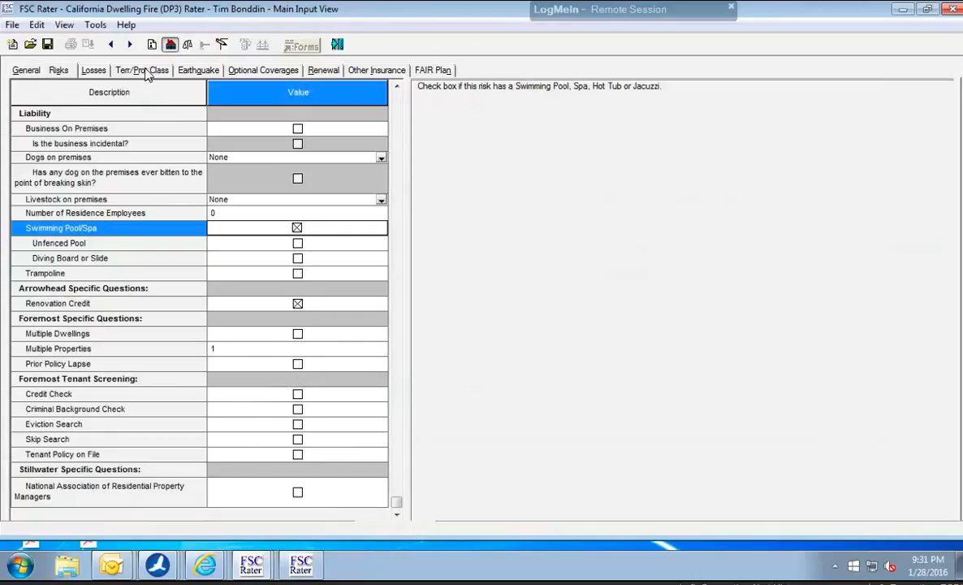
Look through the losses, territory and earthquake sections, and include the Personal Injury liability endorsement in the optional coverages.
{"action": "left_click", "coordinate": [94, 70]}
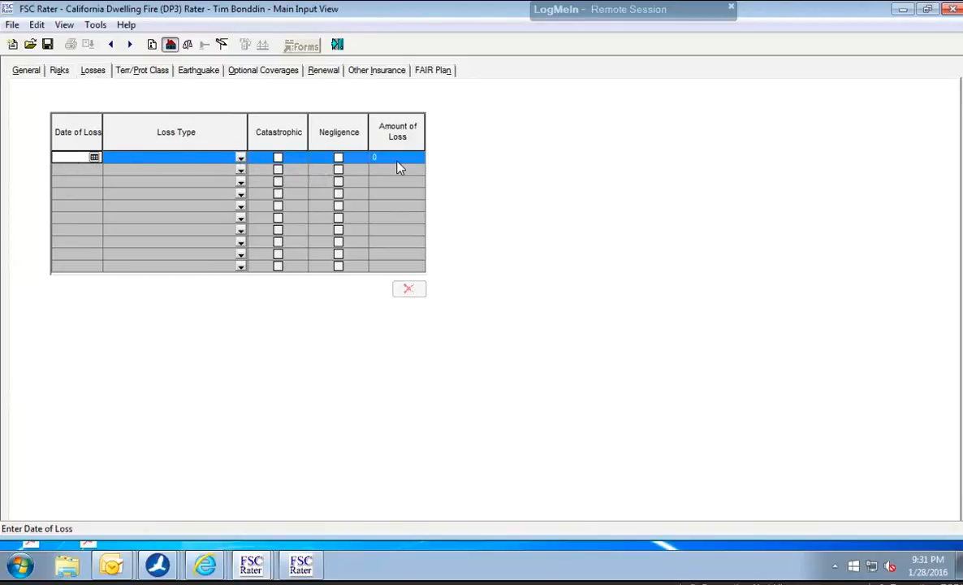
{"action": "left_click", "coordinate": [149, 73]}
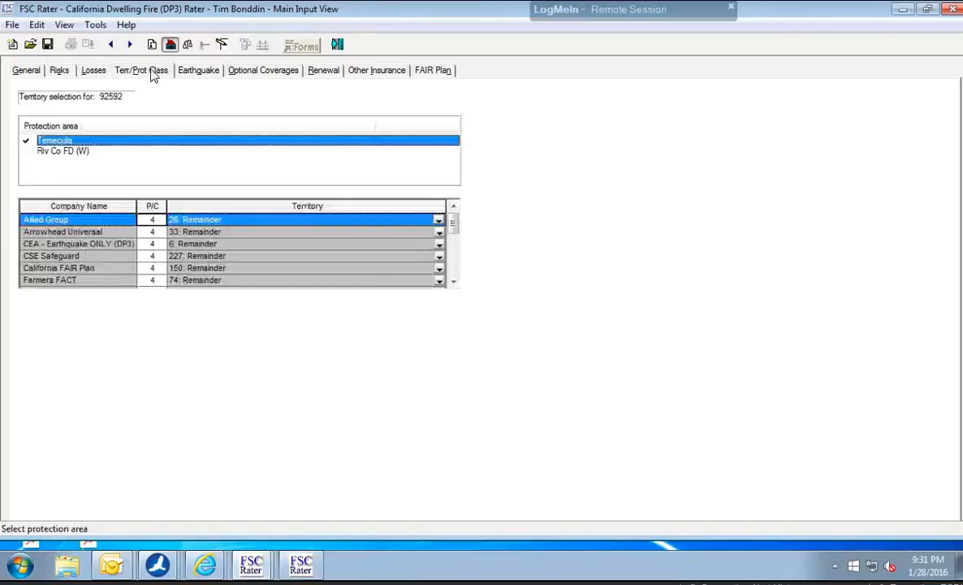
{"action": "left_click", "coordinate": [195, 73]}
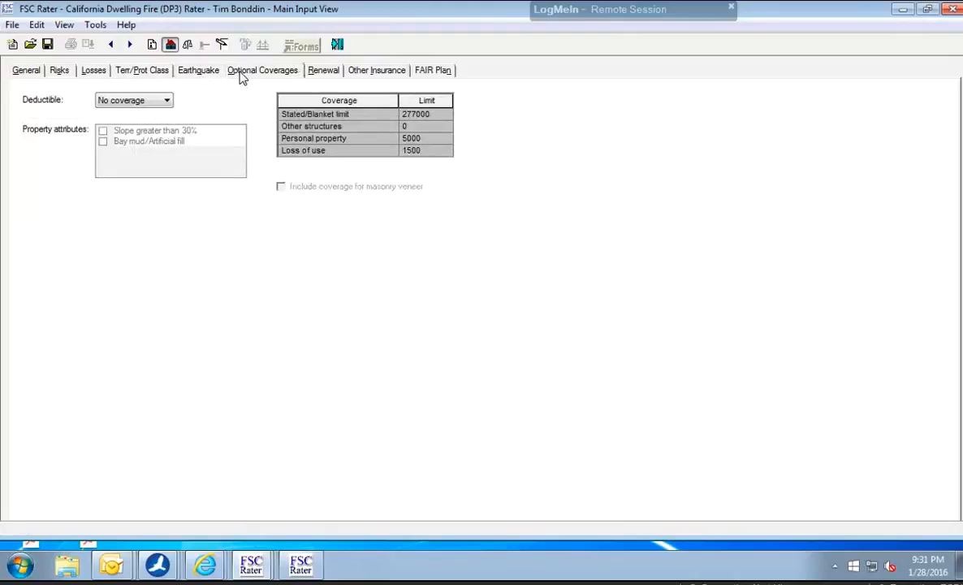
{"action": "left_click", "coordinate": [240, 76]}
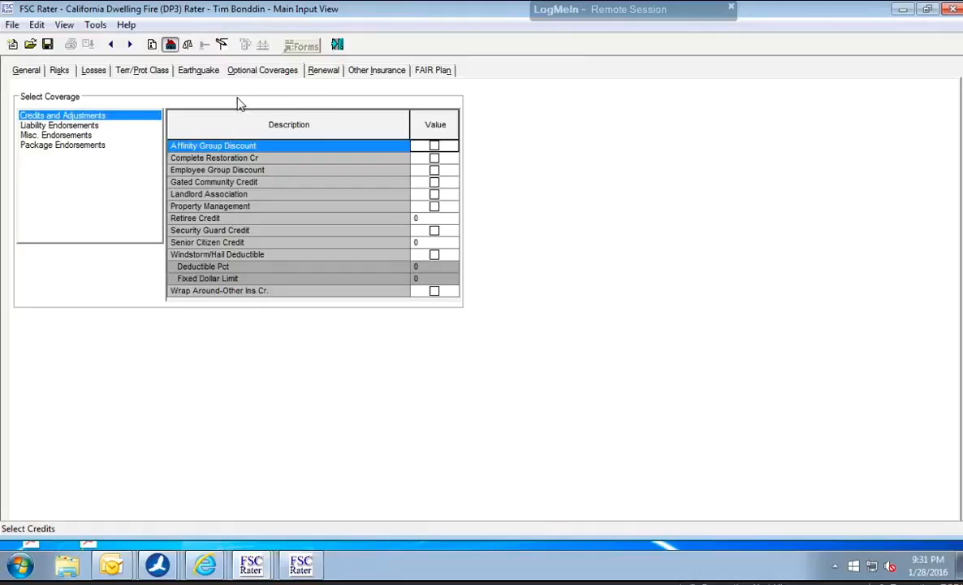
{"action": "left_click", "coordinate": [95, 126]}
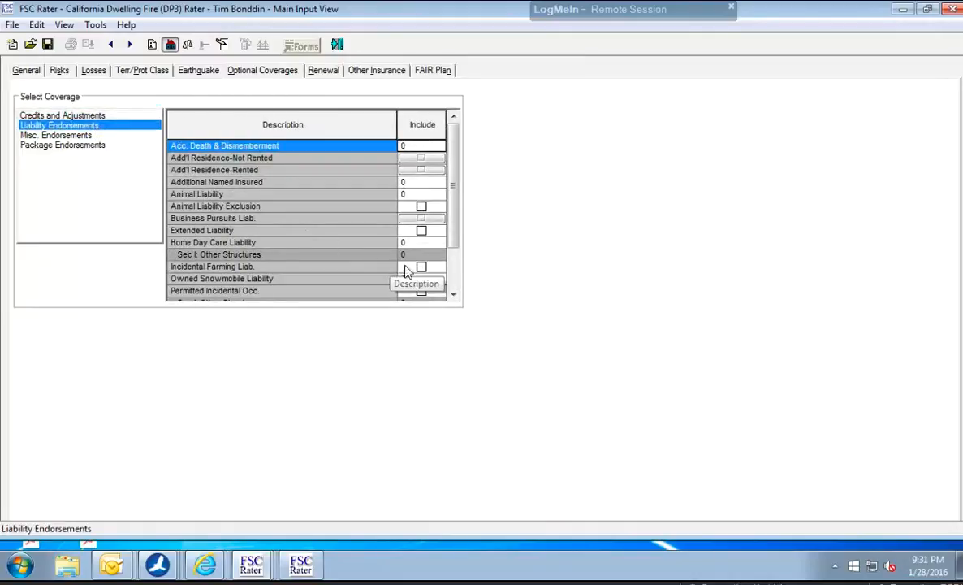
{"action": "left_click", "coordinate": [454, 283]}
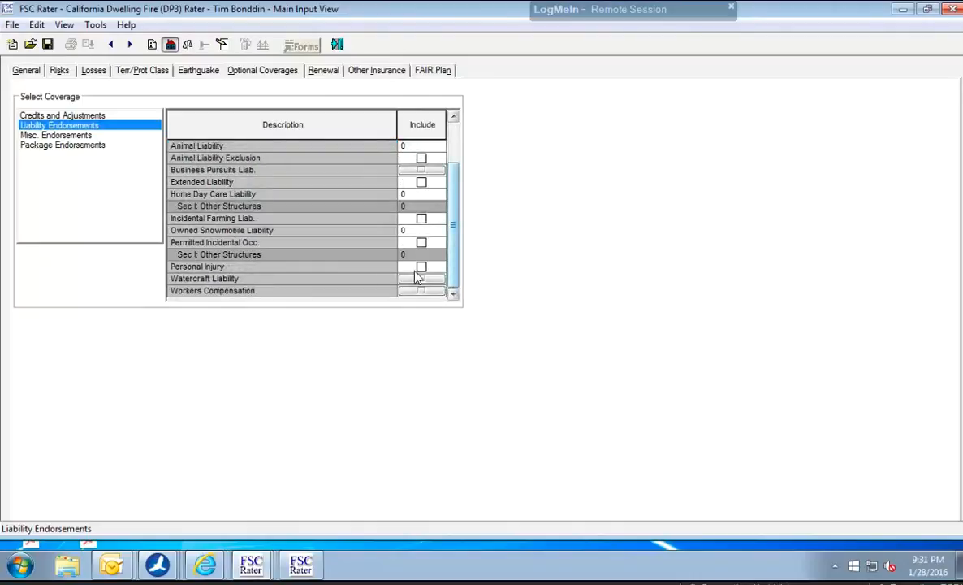
{"action": "left_click", "coordinate": [422, 268]}
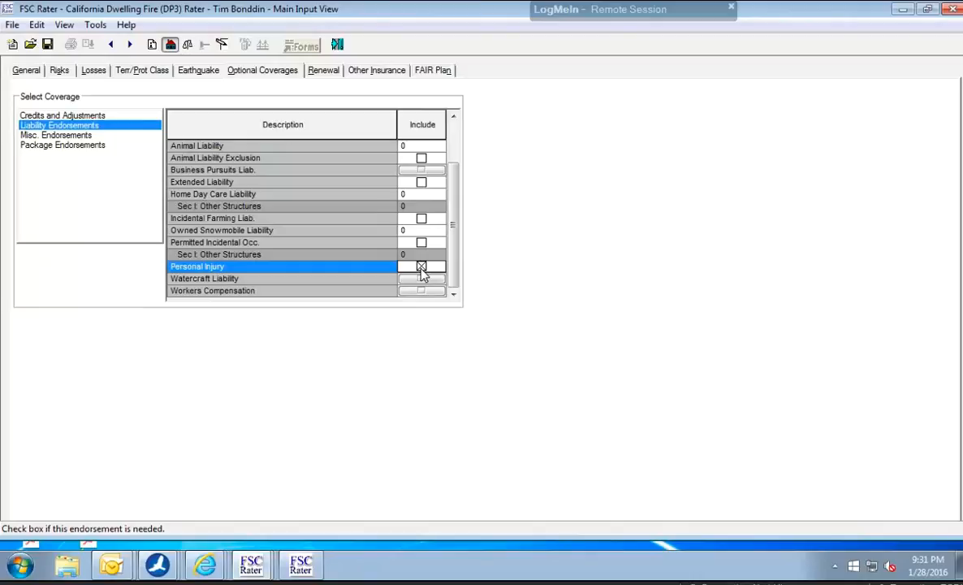
In the miscellaneous endorsements, set the Water Backup/Sump Overflow amount to 5000.
{"action": "left_click", "coordinate": [101, 138]}
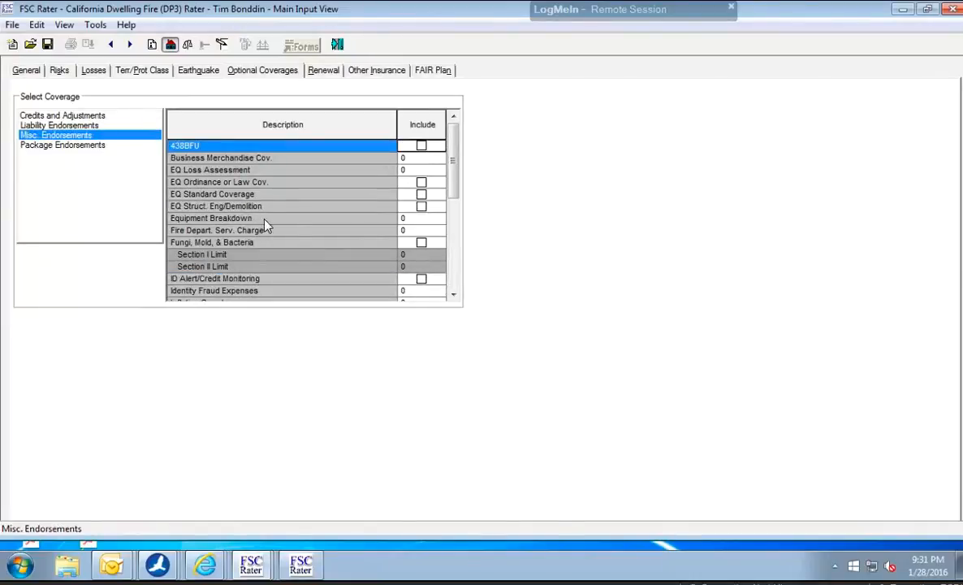
{"action": "left_click", "coordinate": [453, 290]}
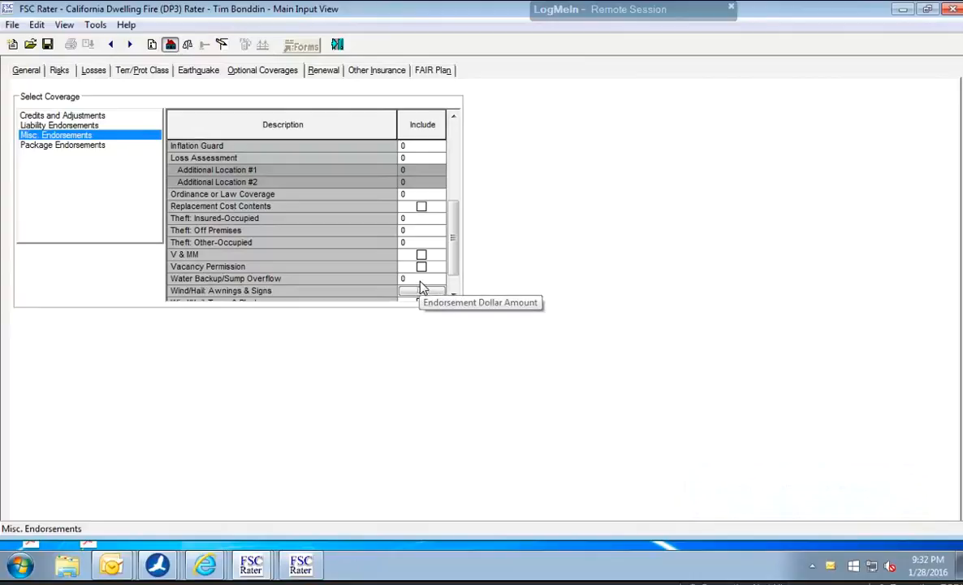
{"action": "left_click", "coordinate": [422, 280]}
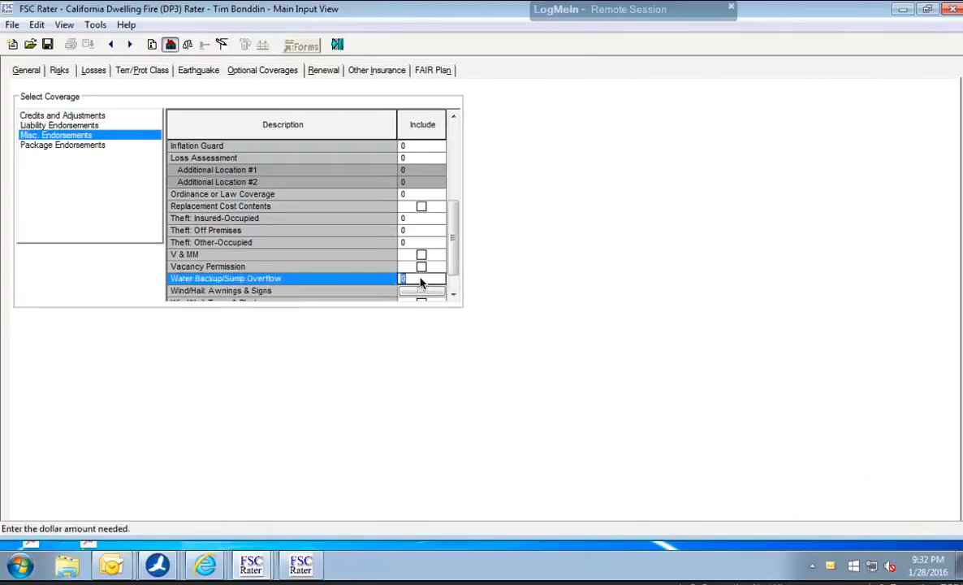
{"action": "type", "text": "5000"}
{"action": "left_click", "coordinate": [454, 298]}
{"action": "left_click", "coordinate": [454, 297]}
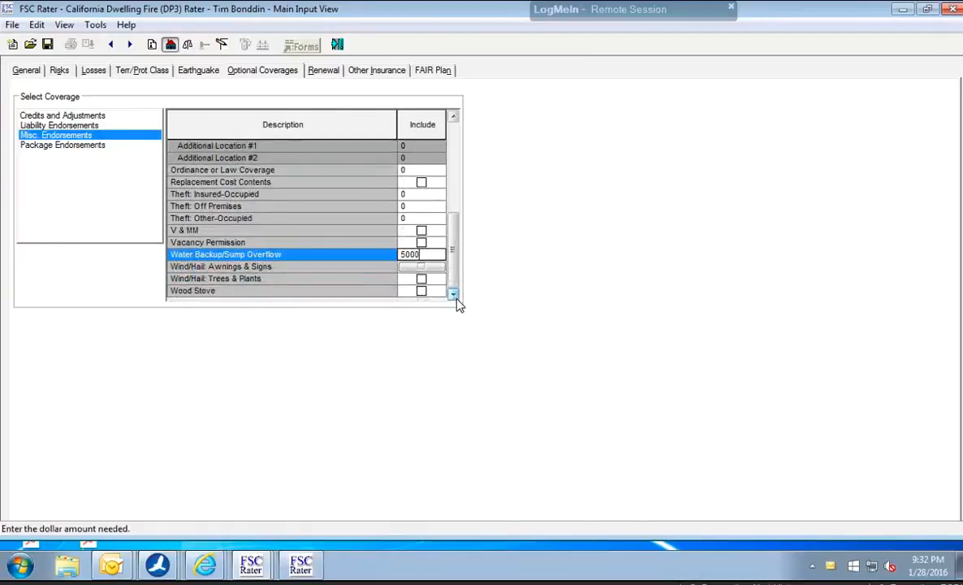
Under the applicant's other insurance, include SAFECO and Stillwater Insurance DP3.
{"action": "left_click", "coordinate": [322, 72]}
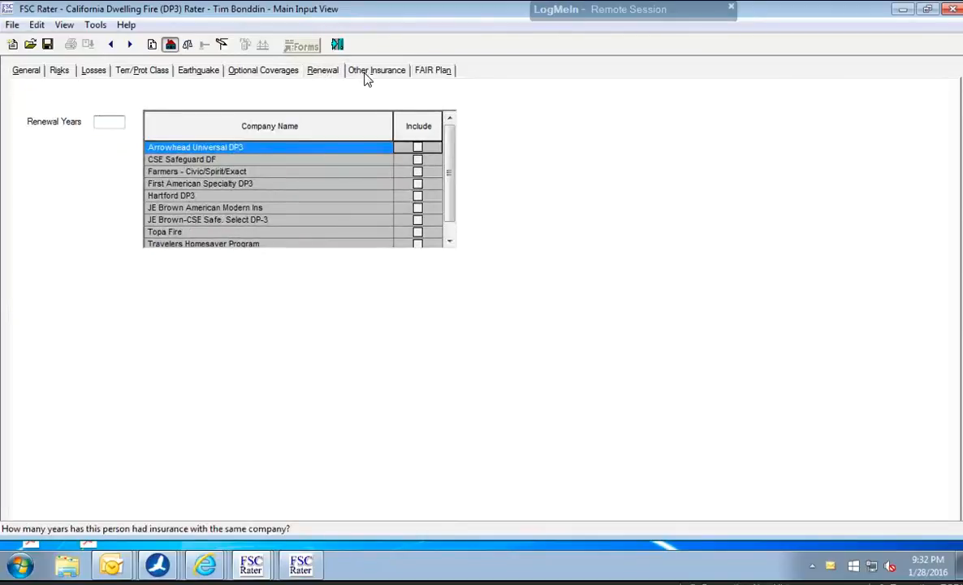
{"action": "left_click", "coordinate": [365, 78]}
{"action": "left_click", "coordinate": [331, 71]}
{"action": "left_click", "coordinate": [364, 73]}
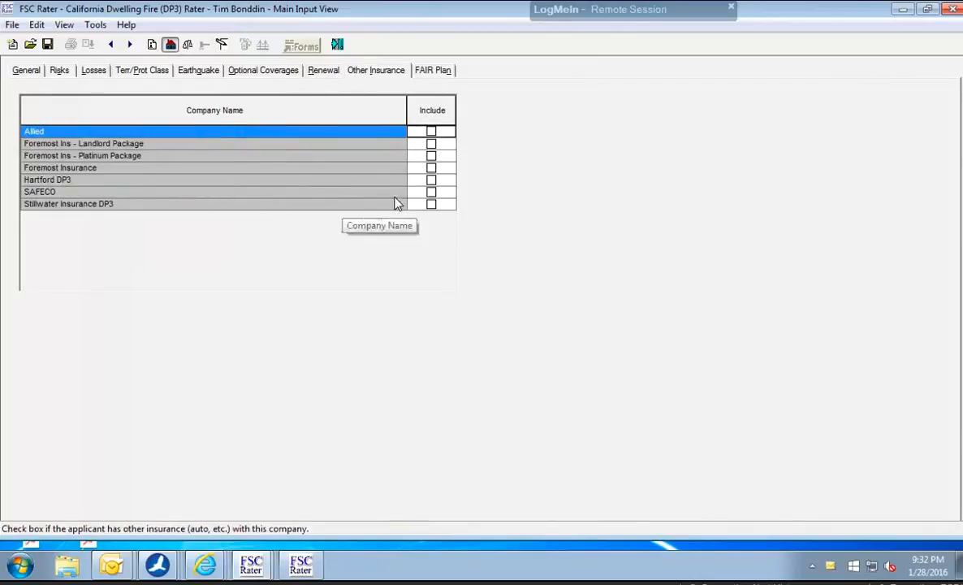
{"action": "left_click", "coordinate": [433, 195]}
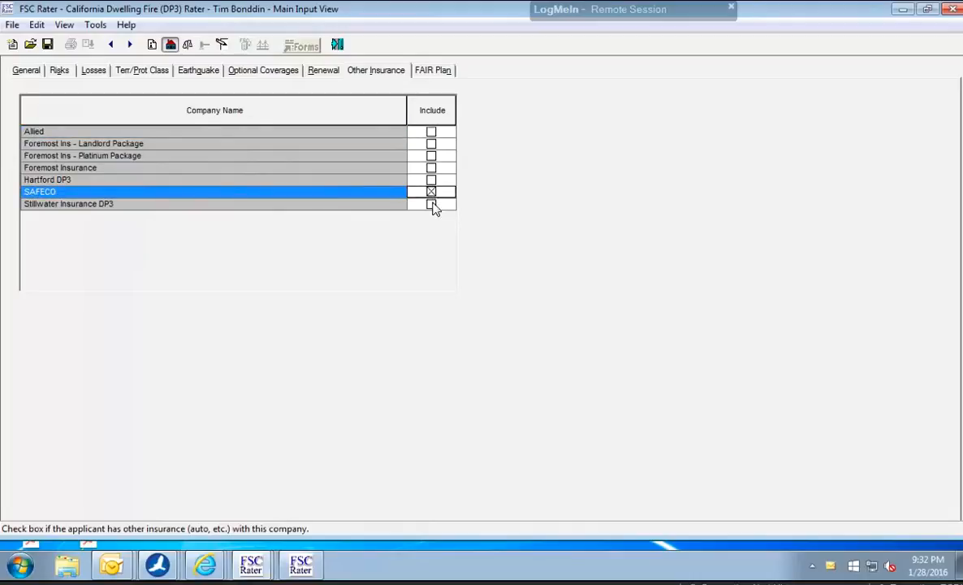
{"action": "left_click", "coordinate": [433, 208]}
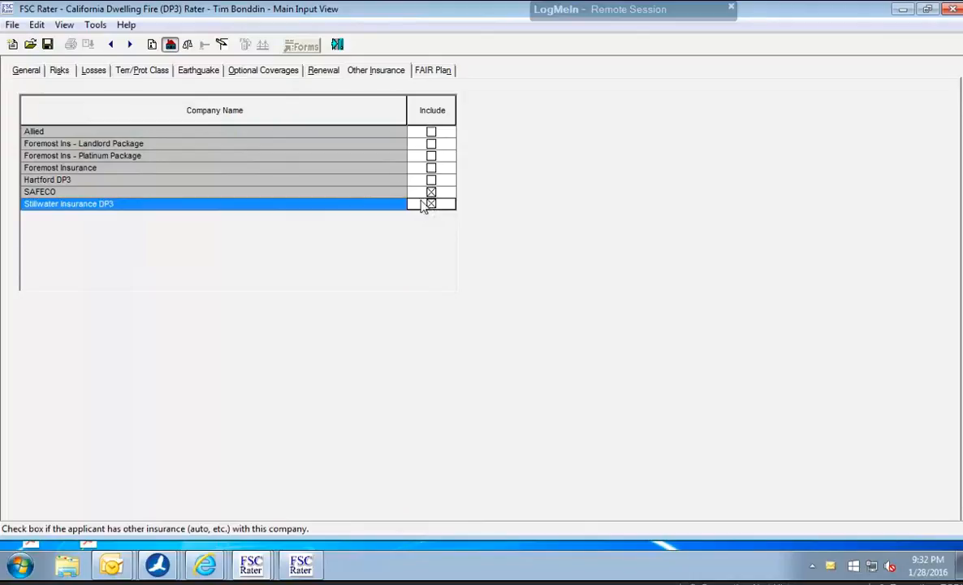
Check the FAIR Plan section, rate the quote and select Stillwater Insurance DP3 among the rated markets.
{"action": "left_click", "coordinate": [424, 76]}
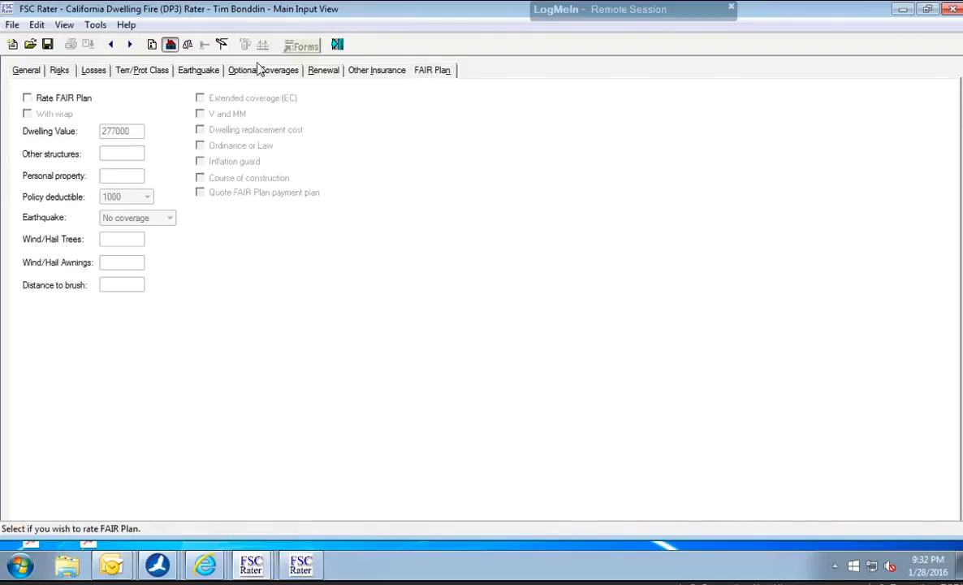
{"action": "left_click", "coordinate": [188, 47]}
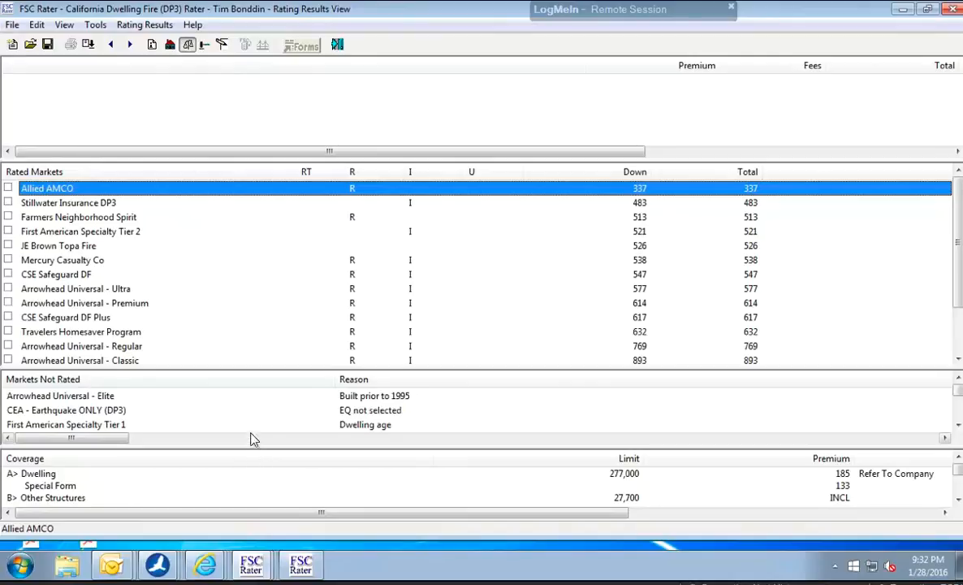
{"action": "left_click", "coordinate": [60, 203]}
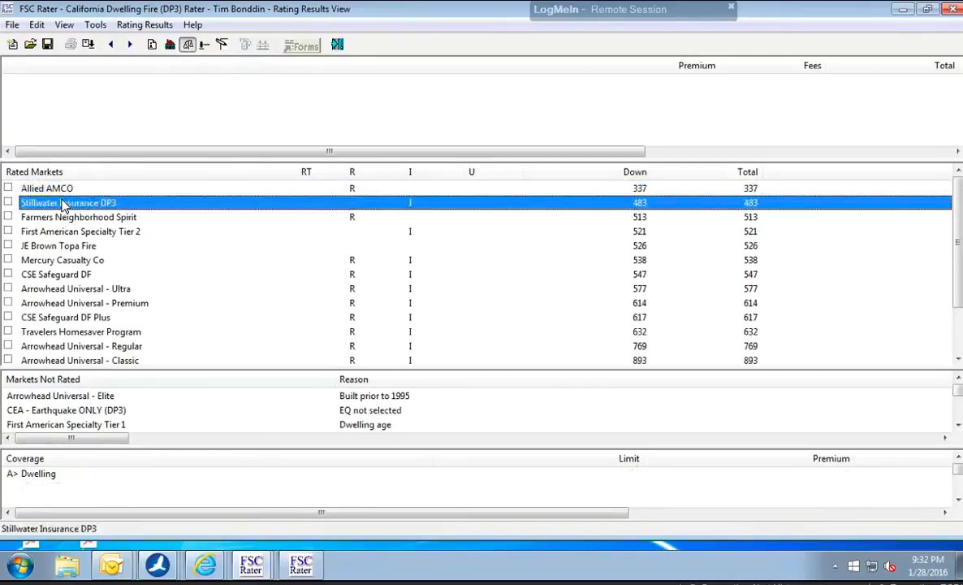
{"action": "left_click", "coordinate": [8, 202]}
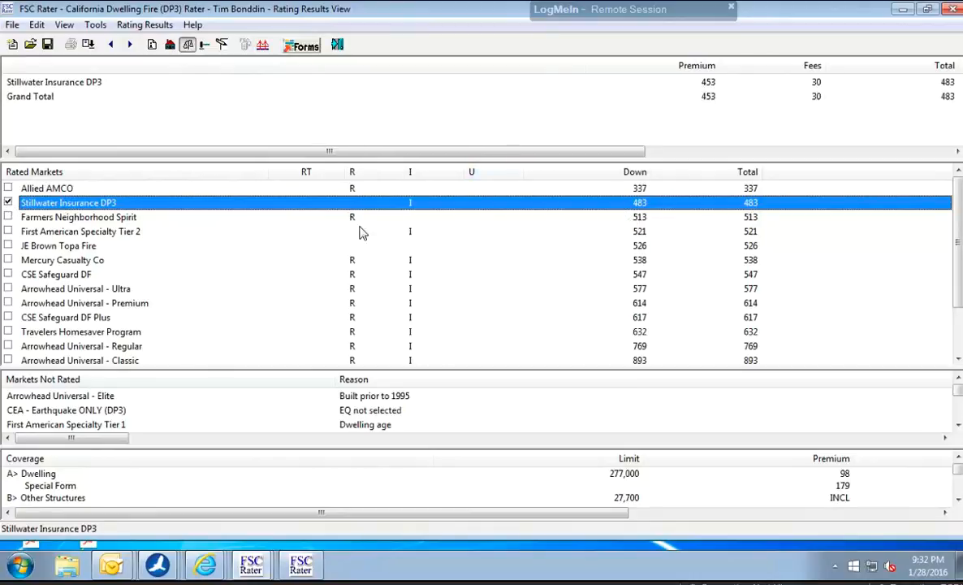
Review Mercury Casualty Co's coverage breakdown and examine the reasons for the markets not rated, sorted by reason.
{"action": "left_click", "coordinate": [102, 261]}
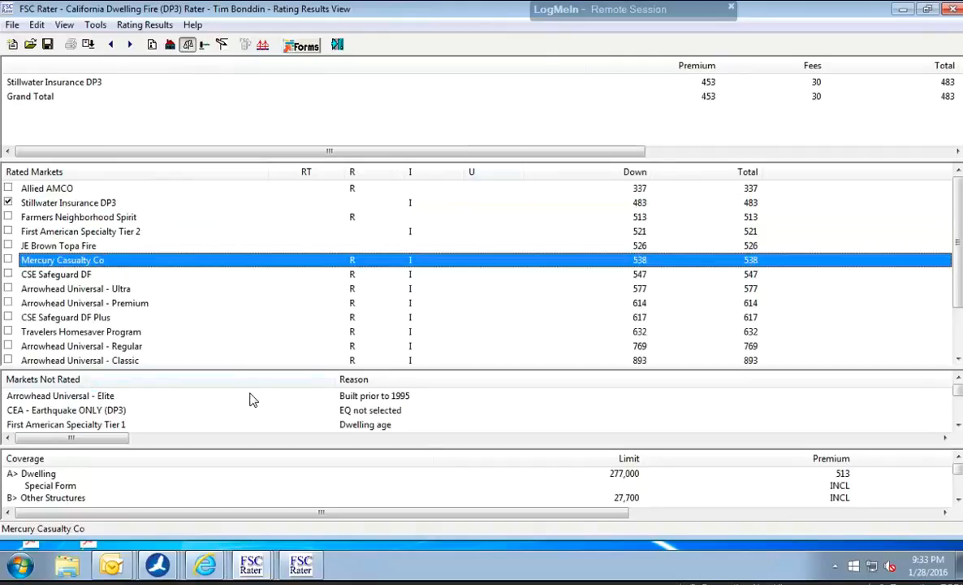
{"action": "left_click", "coordinate": [344, 378]}
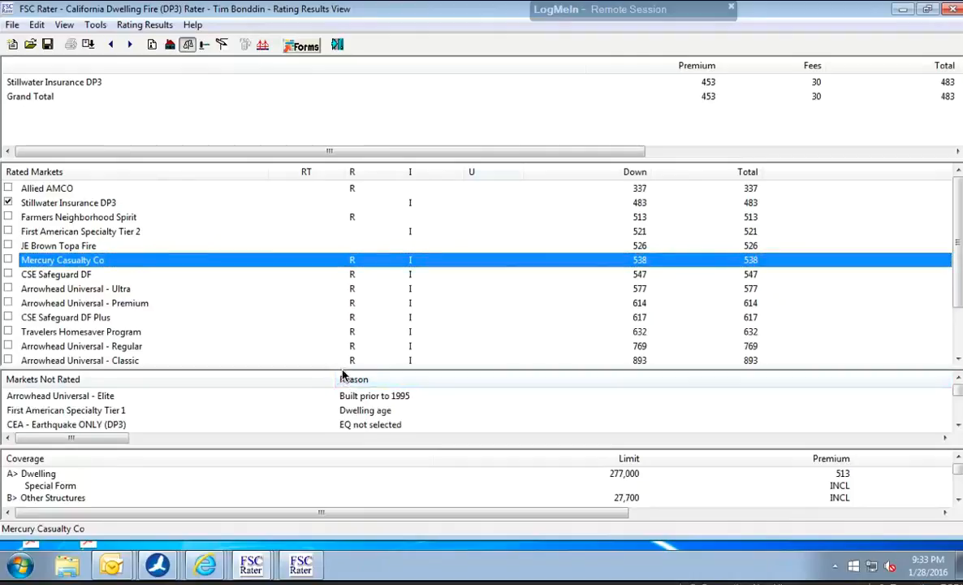
{"action": "left_click_drag", "start_coordinate": [345, 370], "coordinate": [347, 327]}
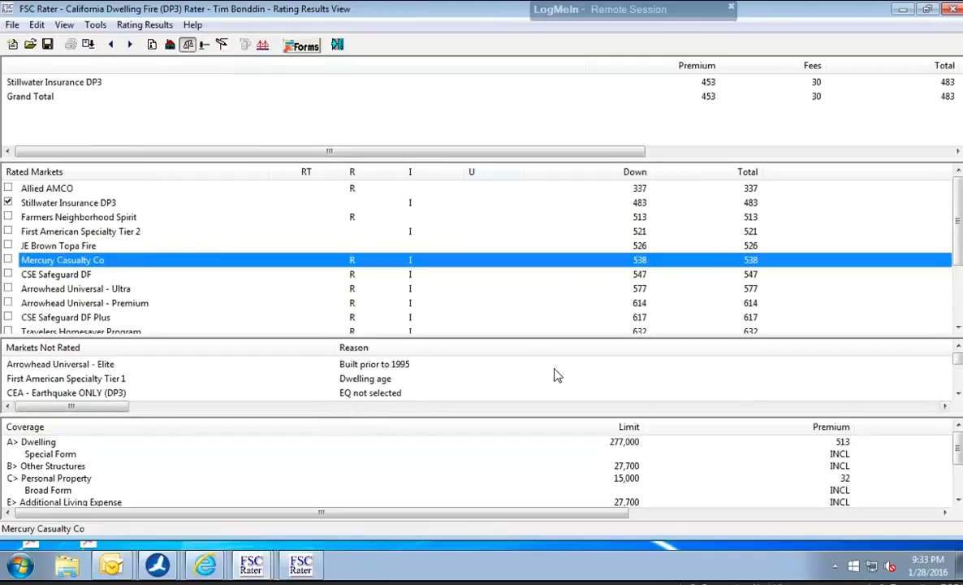
{"action": "left_click", "coordinate": [959, 395]}
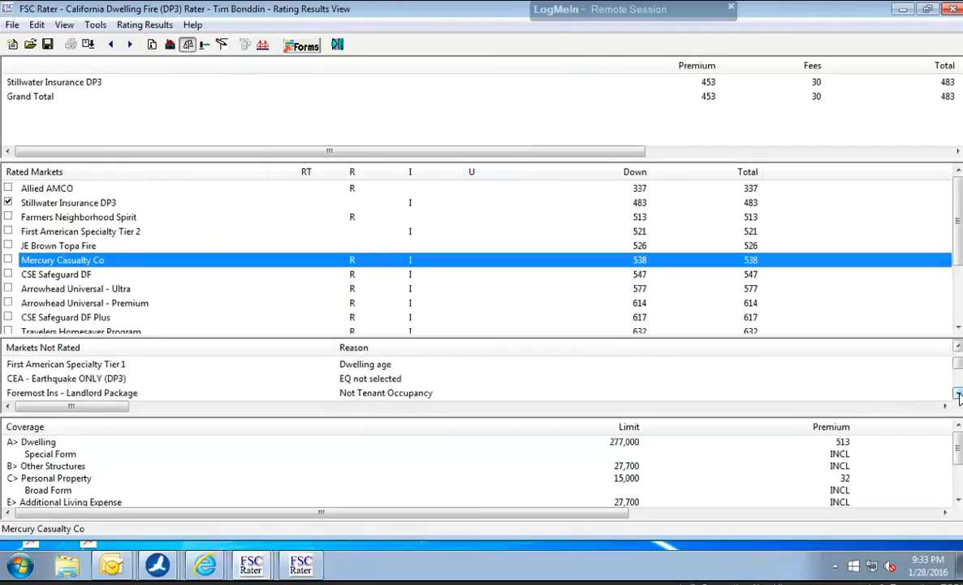
{"action": "left_click", "coordinate": [959, 395]}
{"action": "left_click", "coordinate": [959, 394]}
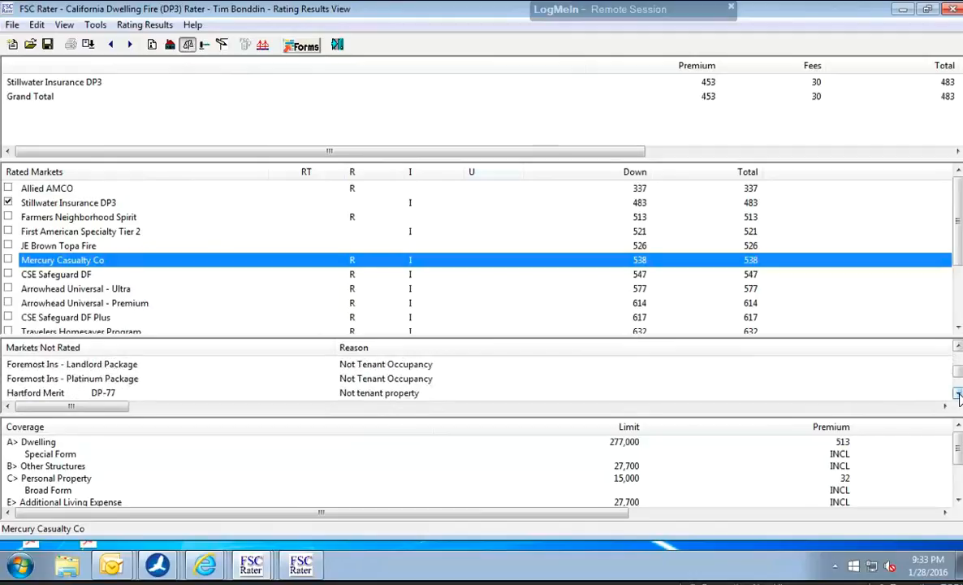
{"action": "left_click", "coordinate": [959, 395]}
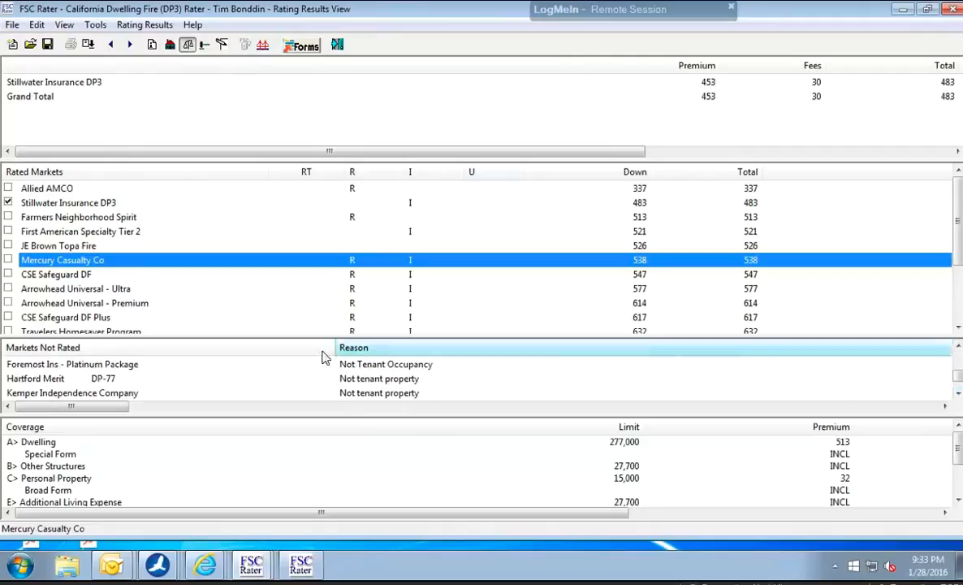
Change the dwelling's occupancy to Tenant and rate the quote again.
{"action": "left_click", "coordinate": [152, 45]}
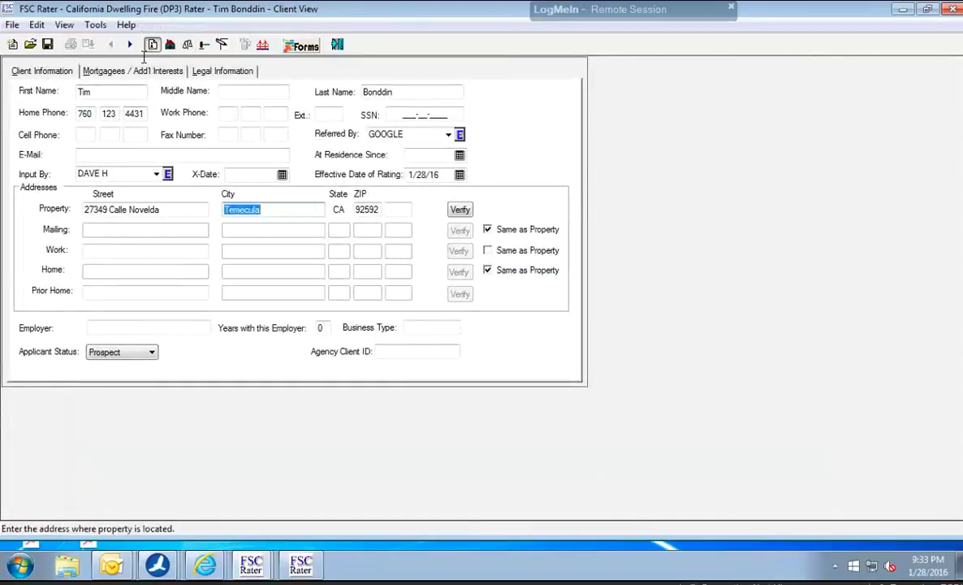
{"action": "left_click", "coordinate": [170, 46]}
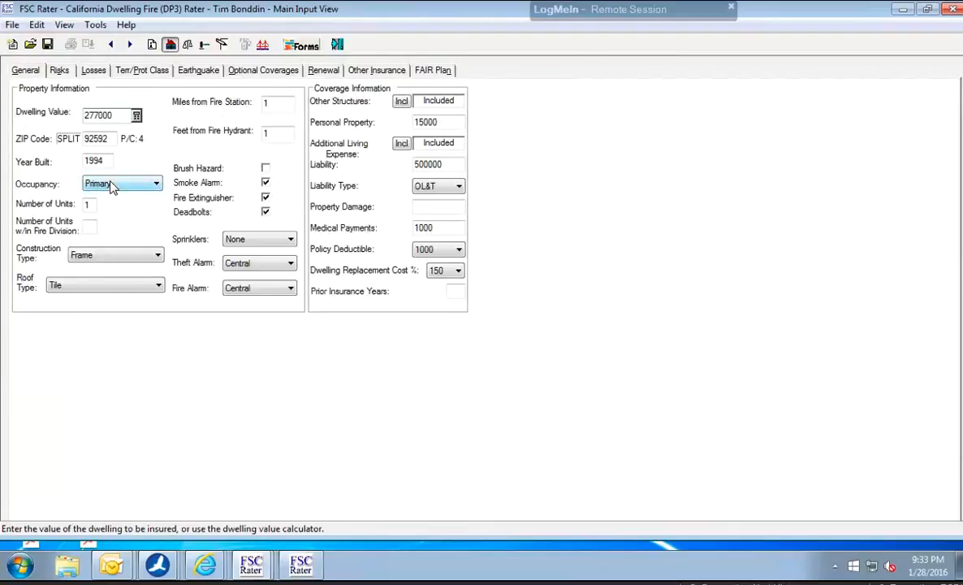
{"action": "left_click", "coordinate": [113, 185]}
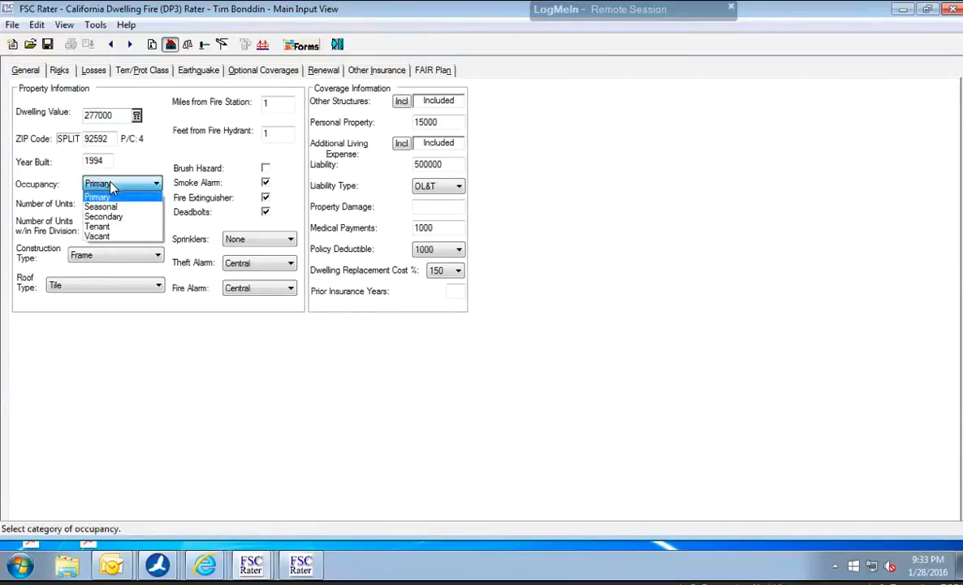
{"action": "left_click", "coordinate": [113, 228]}
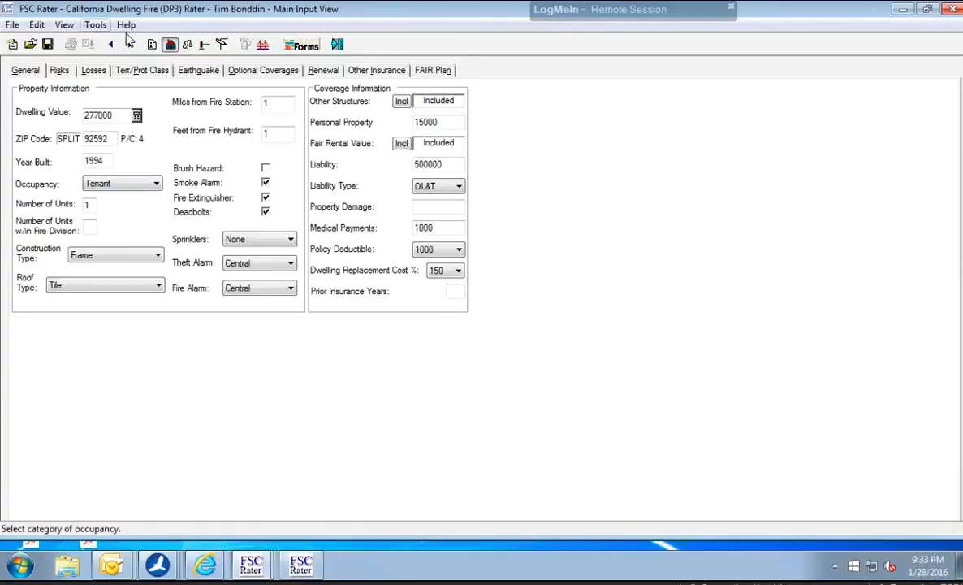
{"action": "left_click", "coordinate": [188, 45]}
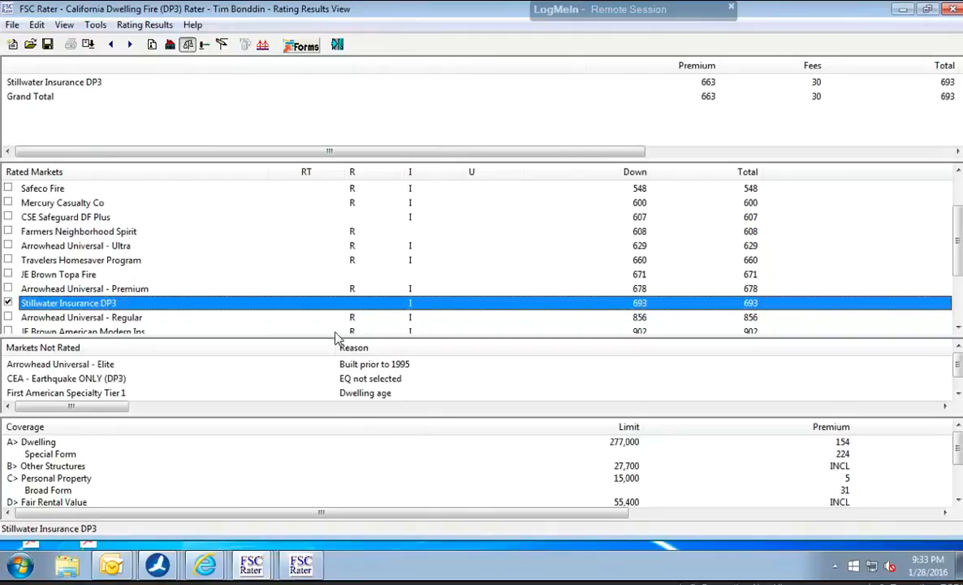
Check the markets not rated and select Safeco Fire as the market to quote.
{"action": "left_click", "coordinate": [958, 394]}
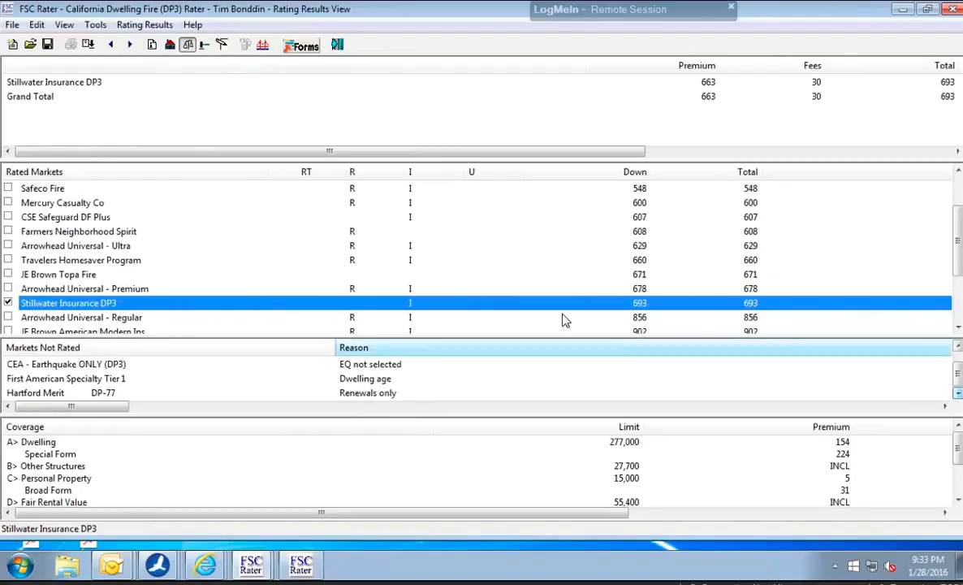
{"action": "left_click", "coordinate": [92, 189]}
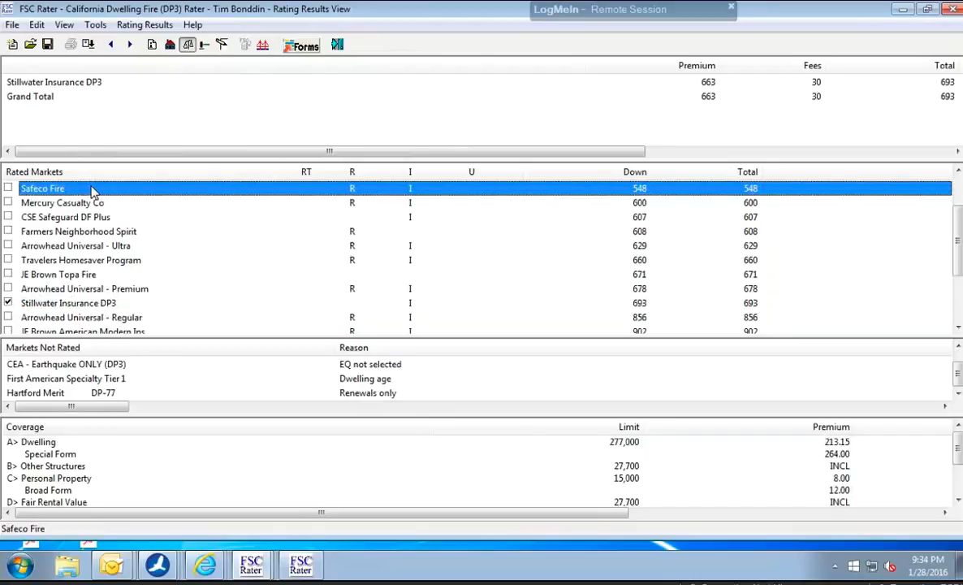
{"action": "left_click", "coordinate": [8, 189]}
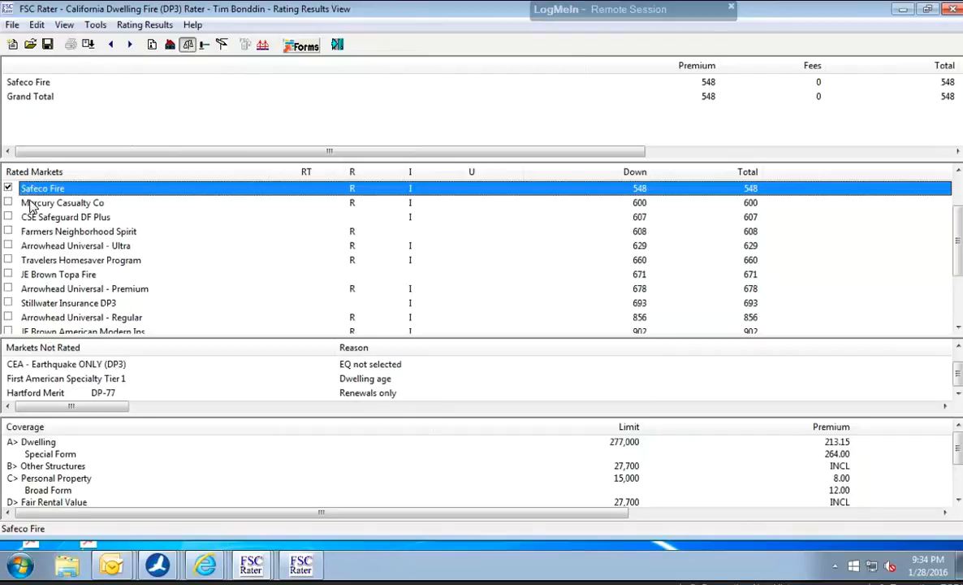
Look through the remaining rated markets and compare the coverage details of Mercury Casualty Co, Foremost Insurance and Arrowhead Universal - Classic.
{"action": "left_click", "coordinate": [41, 205]}
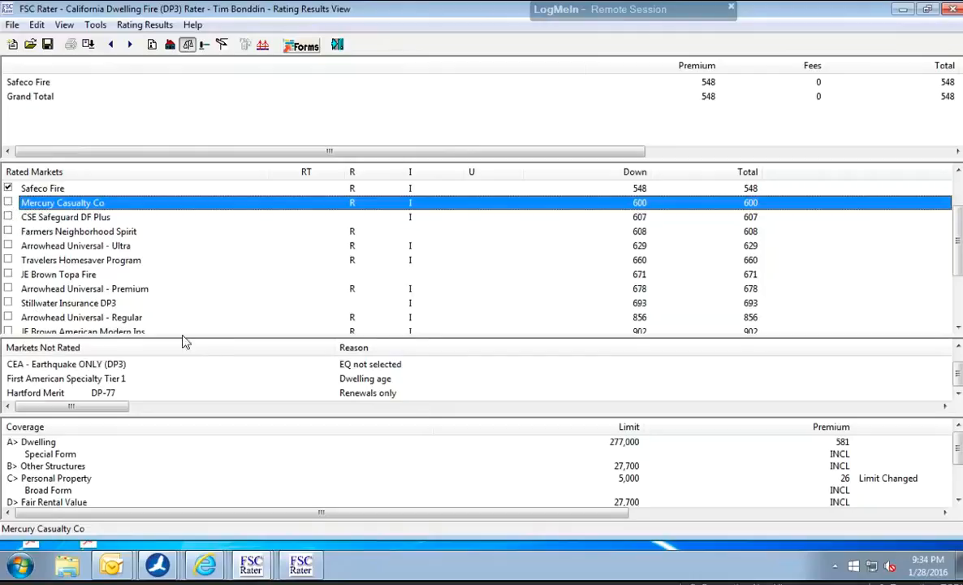
{"action": "left_click", "coordinate": [958, 329]}
{"action": "left_click", "coordinate": [958, 329]}
{"action": "left_click", "coordinate": [957, 328]}
{"action": "left_click", "coordinate": [958, 329]}
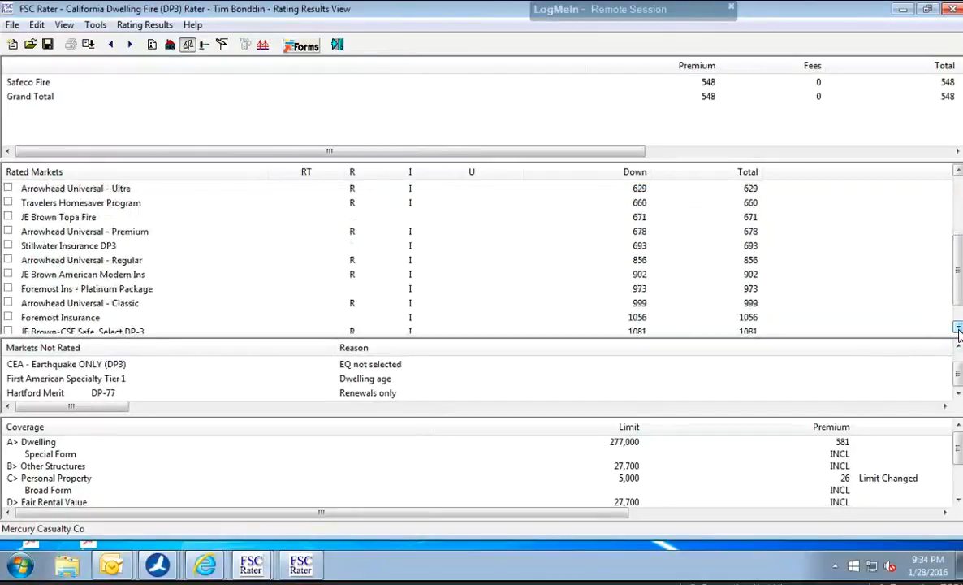
{"action": "left_click", "coordinate": [958, 329]}
{"action": "left_click", "coordinate": [957, 328]}
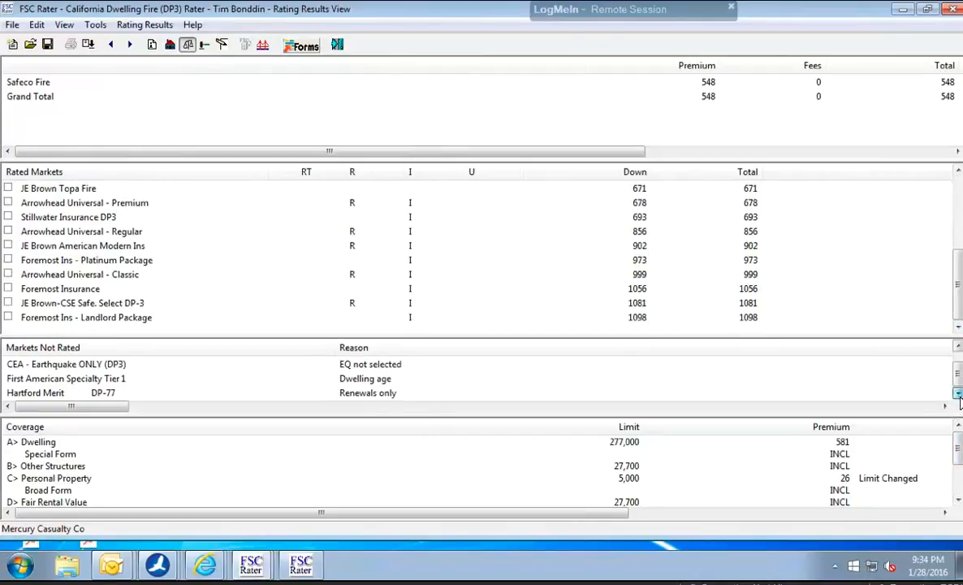
{"action": "left_click", "coordinate": [958, 349]}
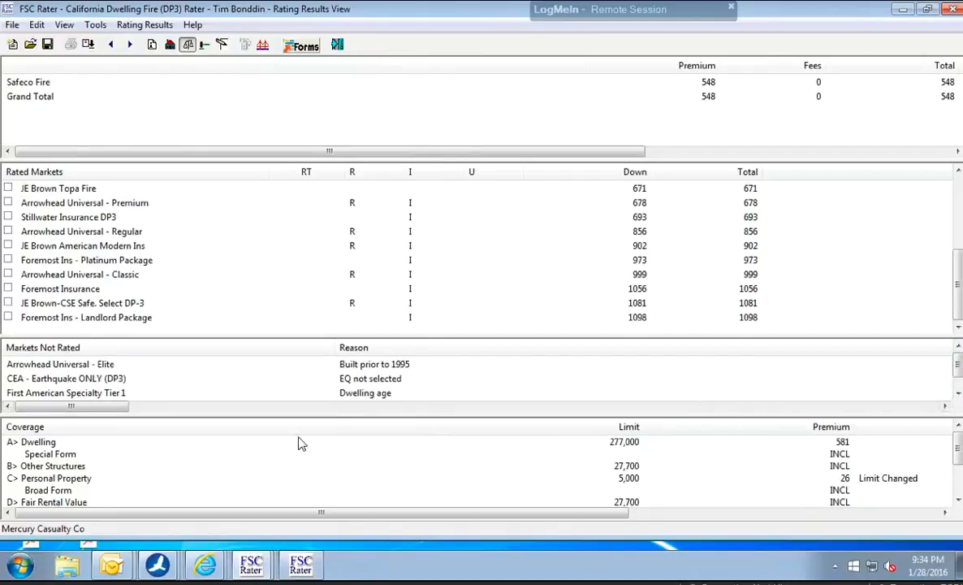
{"action": "left_click", "coordinate": [77, 288]}
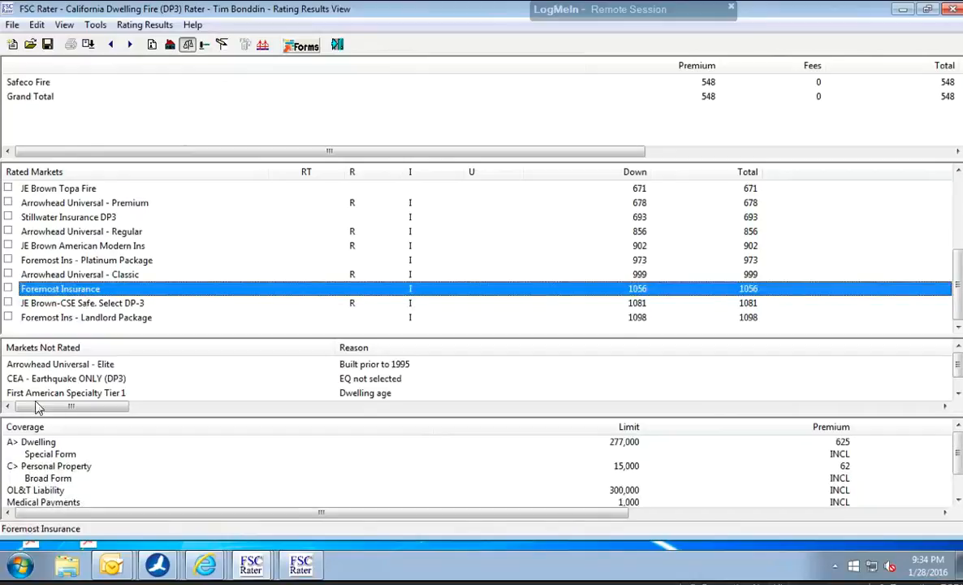
{"action": "left_click", "coordinate": [54, 276]}
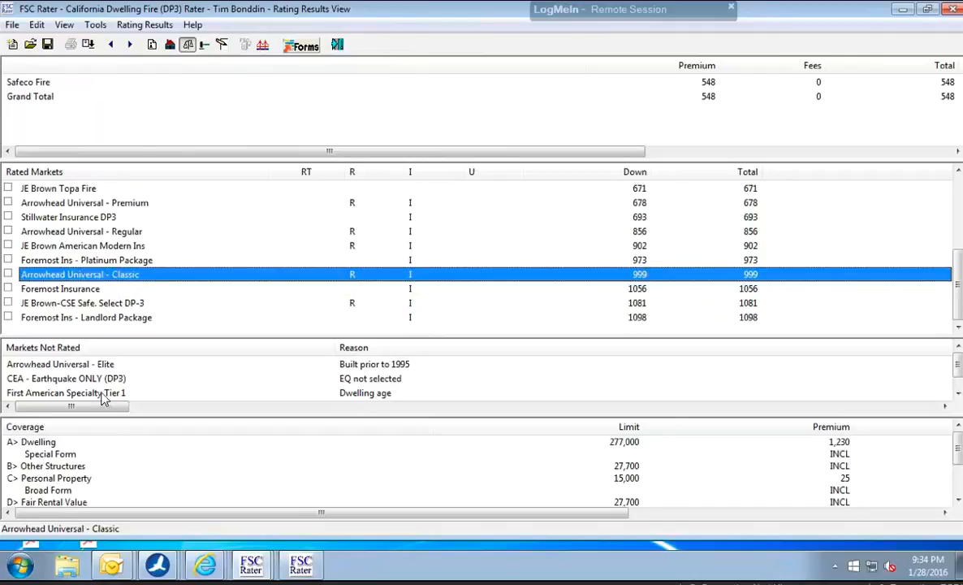
View the Safeco Fire quote and read through its coverages, credits, endorsements, coverage not offered and risk information.
{"action": "left_click", "coordinate": [205, 45]}
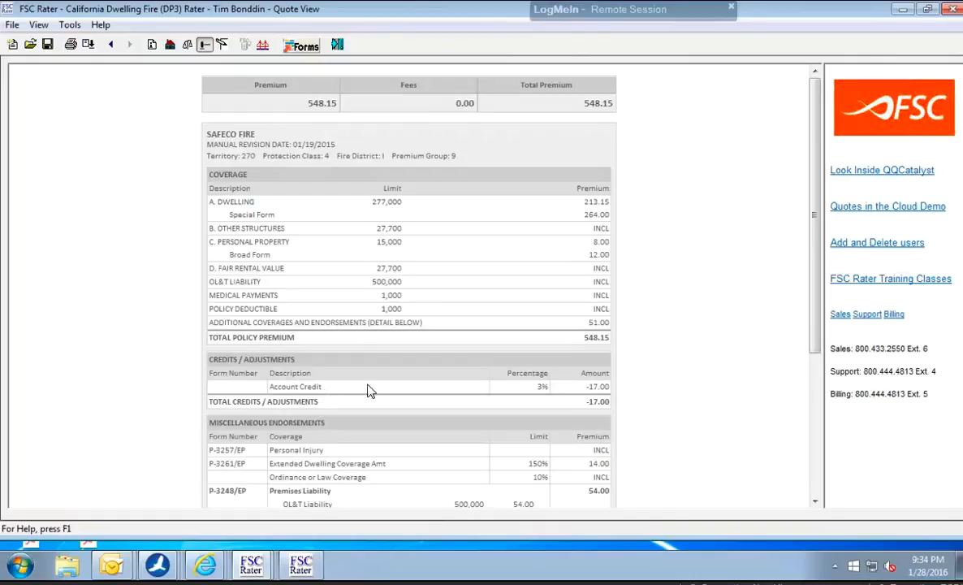
{"action": "left_click", "coordinate": [816, 501]}
{"action": "left_click_drag", "start_coordinate": [817, 504], "coordinate": [818, 506]}
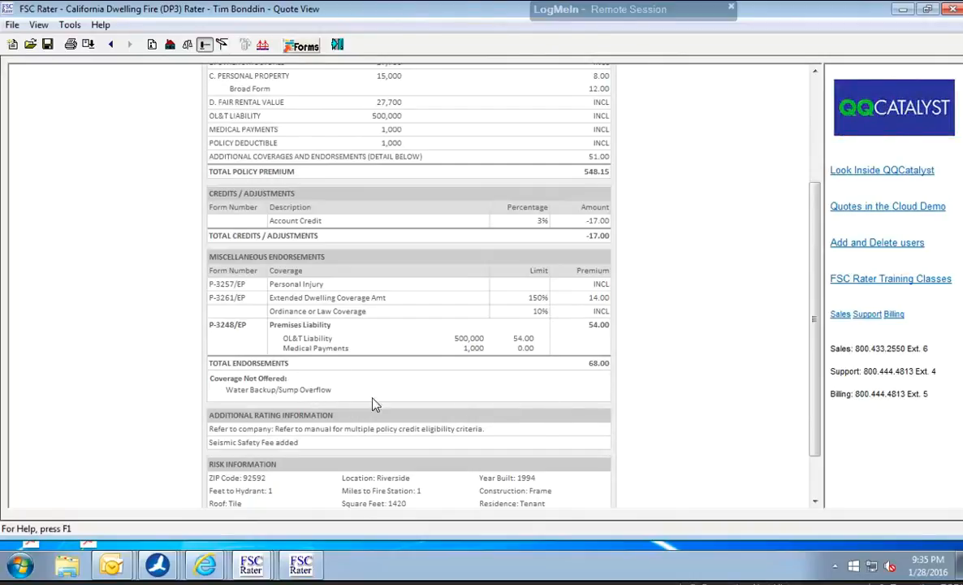
{"action": "left_click", "coordinate": [815, 504]}
{"action": "left_click", "coordinate": [816, 504]}
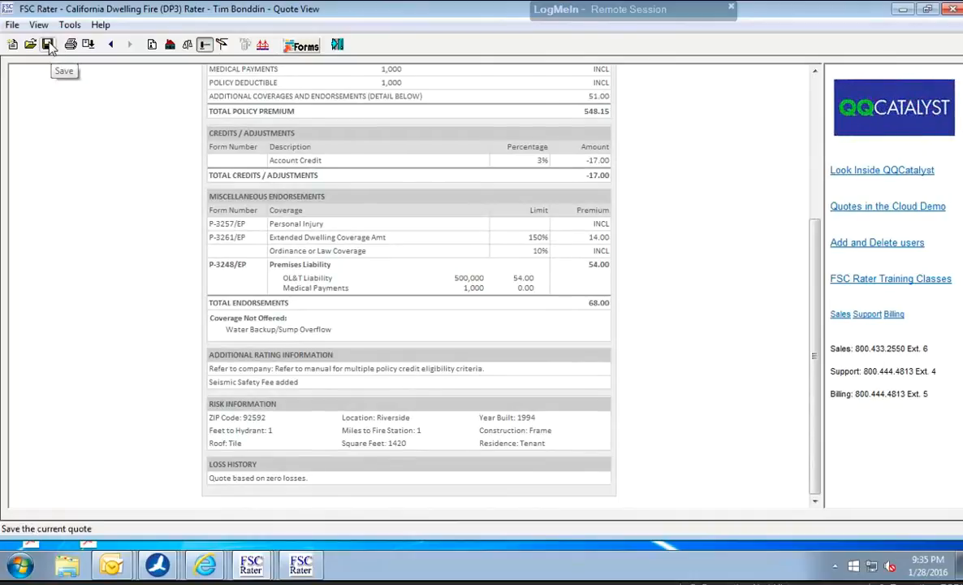
Select Kemper Independence Company in the rating results and save the quote under X:\QUOTES\QUOTES1\.
{"action": "left_click", "coordinate": [187, 45]}
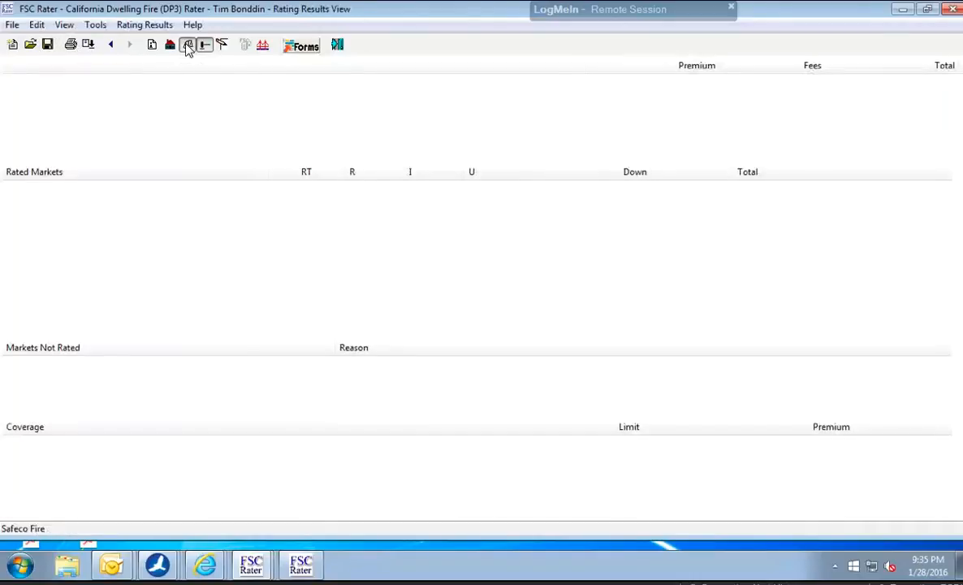
{"action": "left_click", "coordinate": [78, 193]}
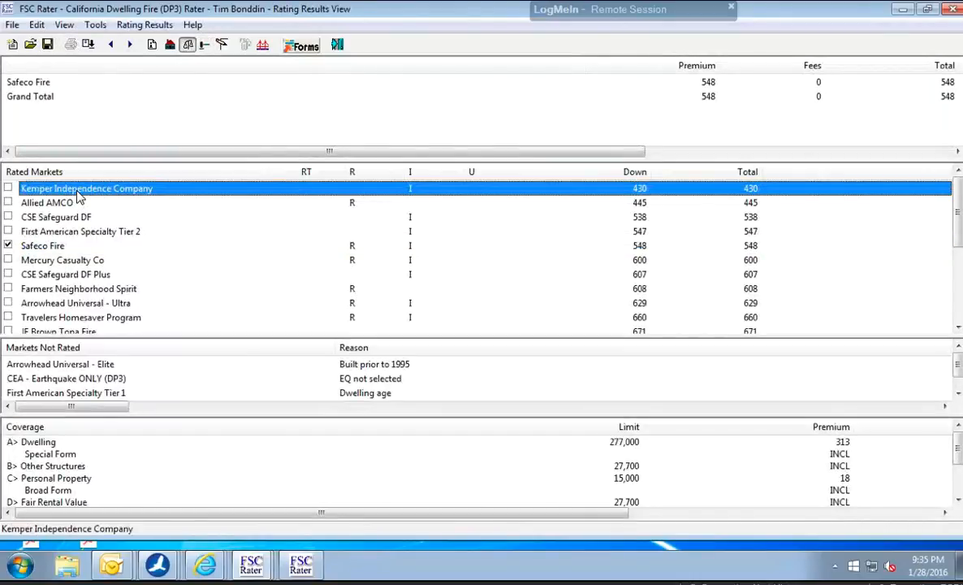
{"action": "left_click", "coordinate": [7, 189]}
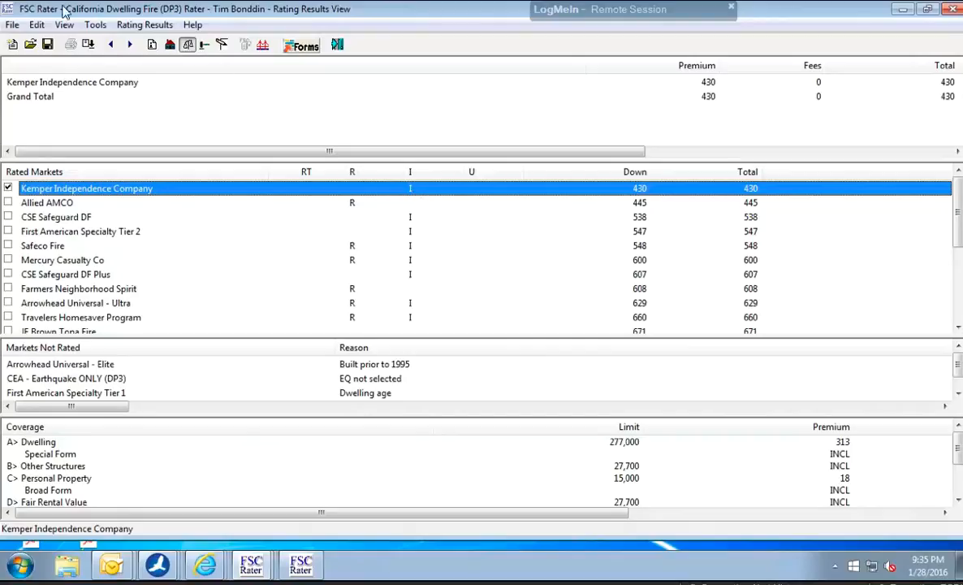
{"action": "left_click", "coordinate": [47, 46]}
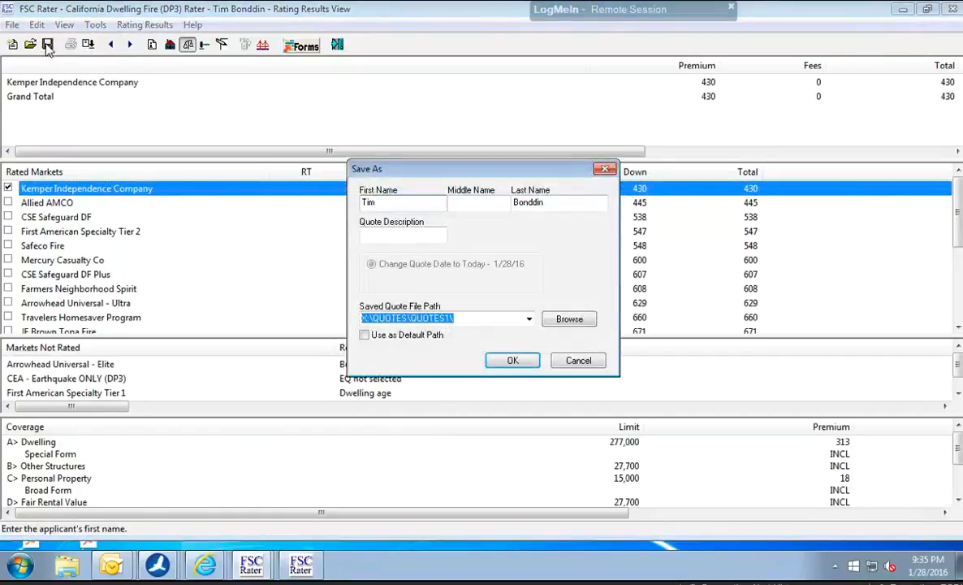
{"action": "left_click", "coordinate": [512, 361]}
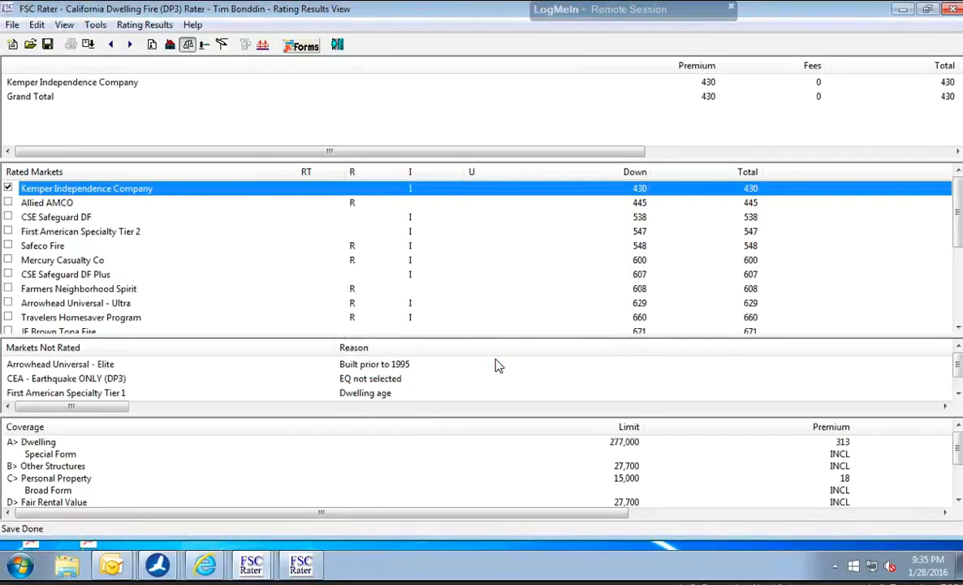